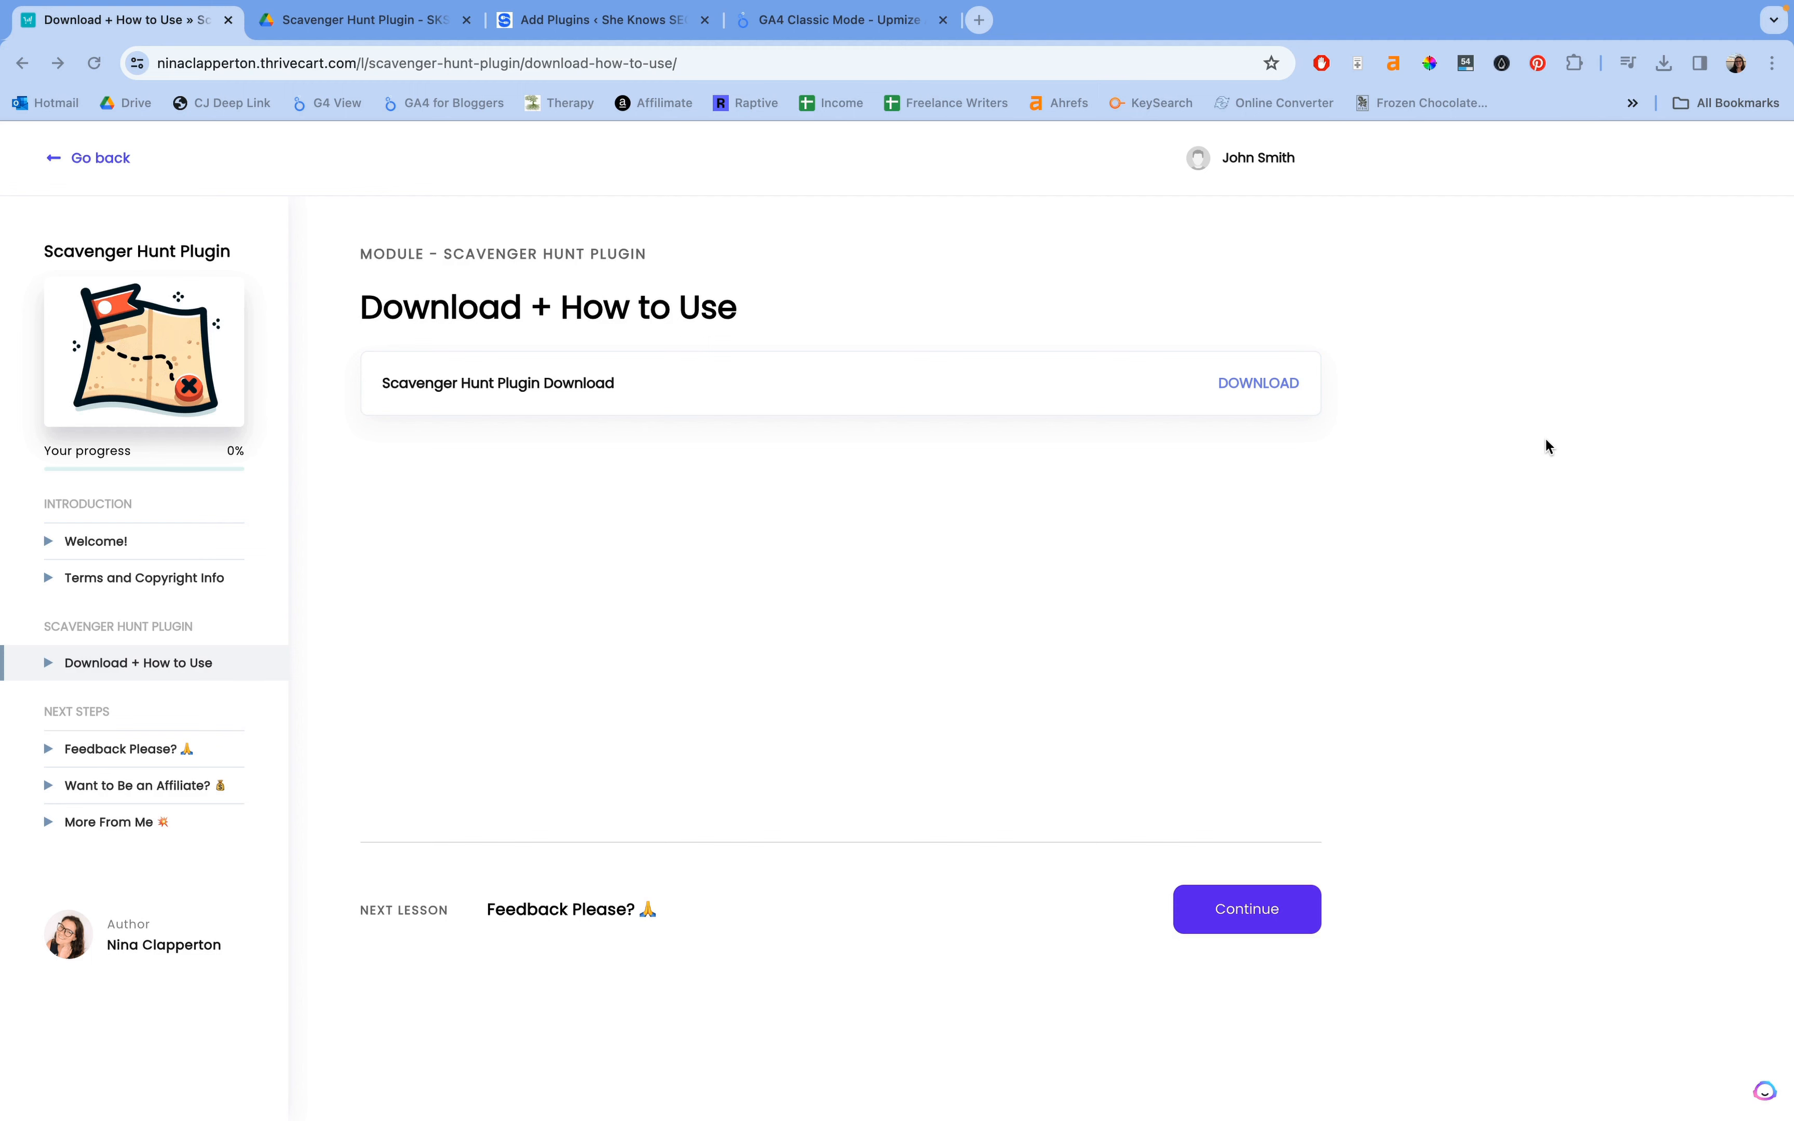
# Step: Switch to the GA4 Classic Mode report and examine the daily users chart for October 2023
pyautogui.click(911, 34)
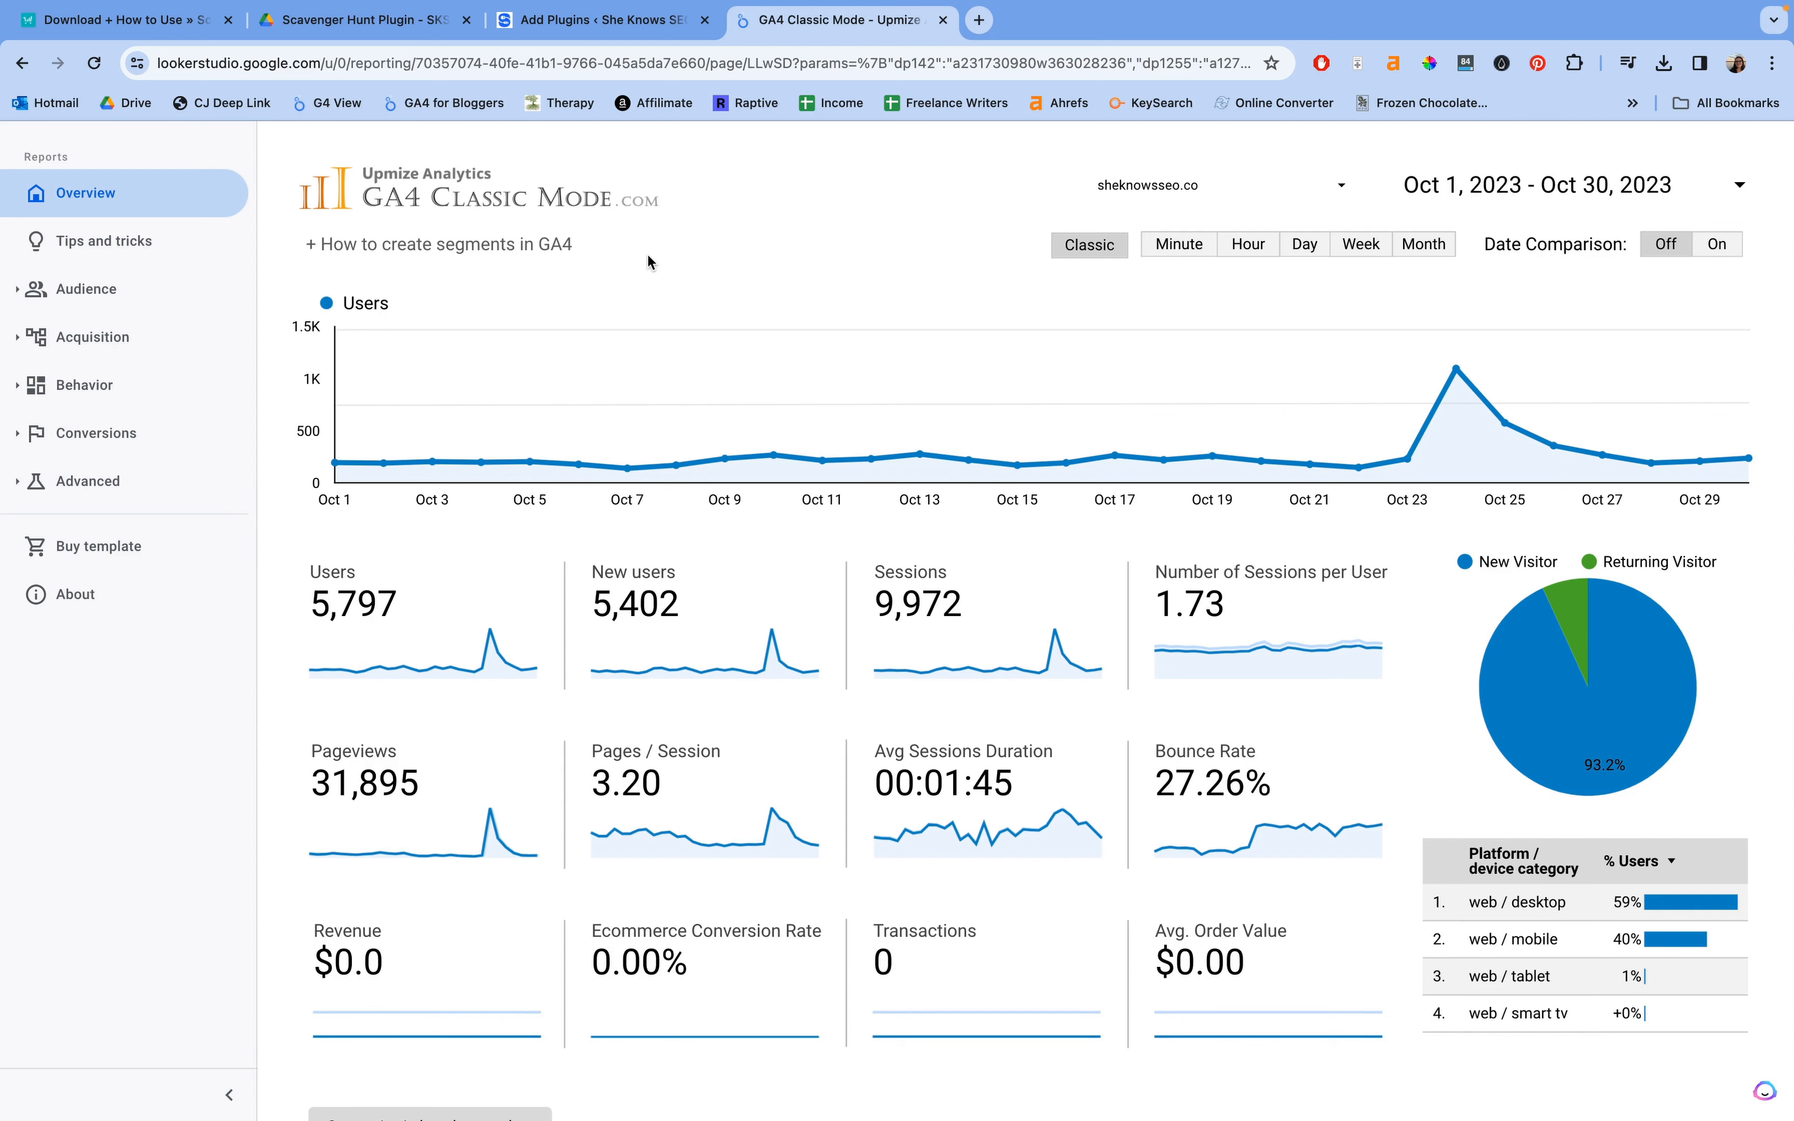
pyautogui.moveTo(1457, 371)
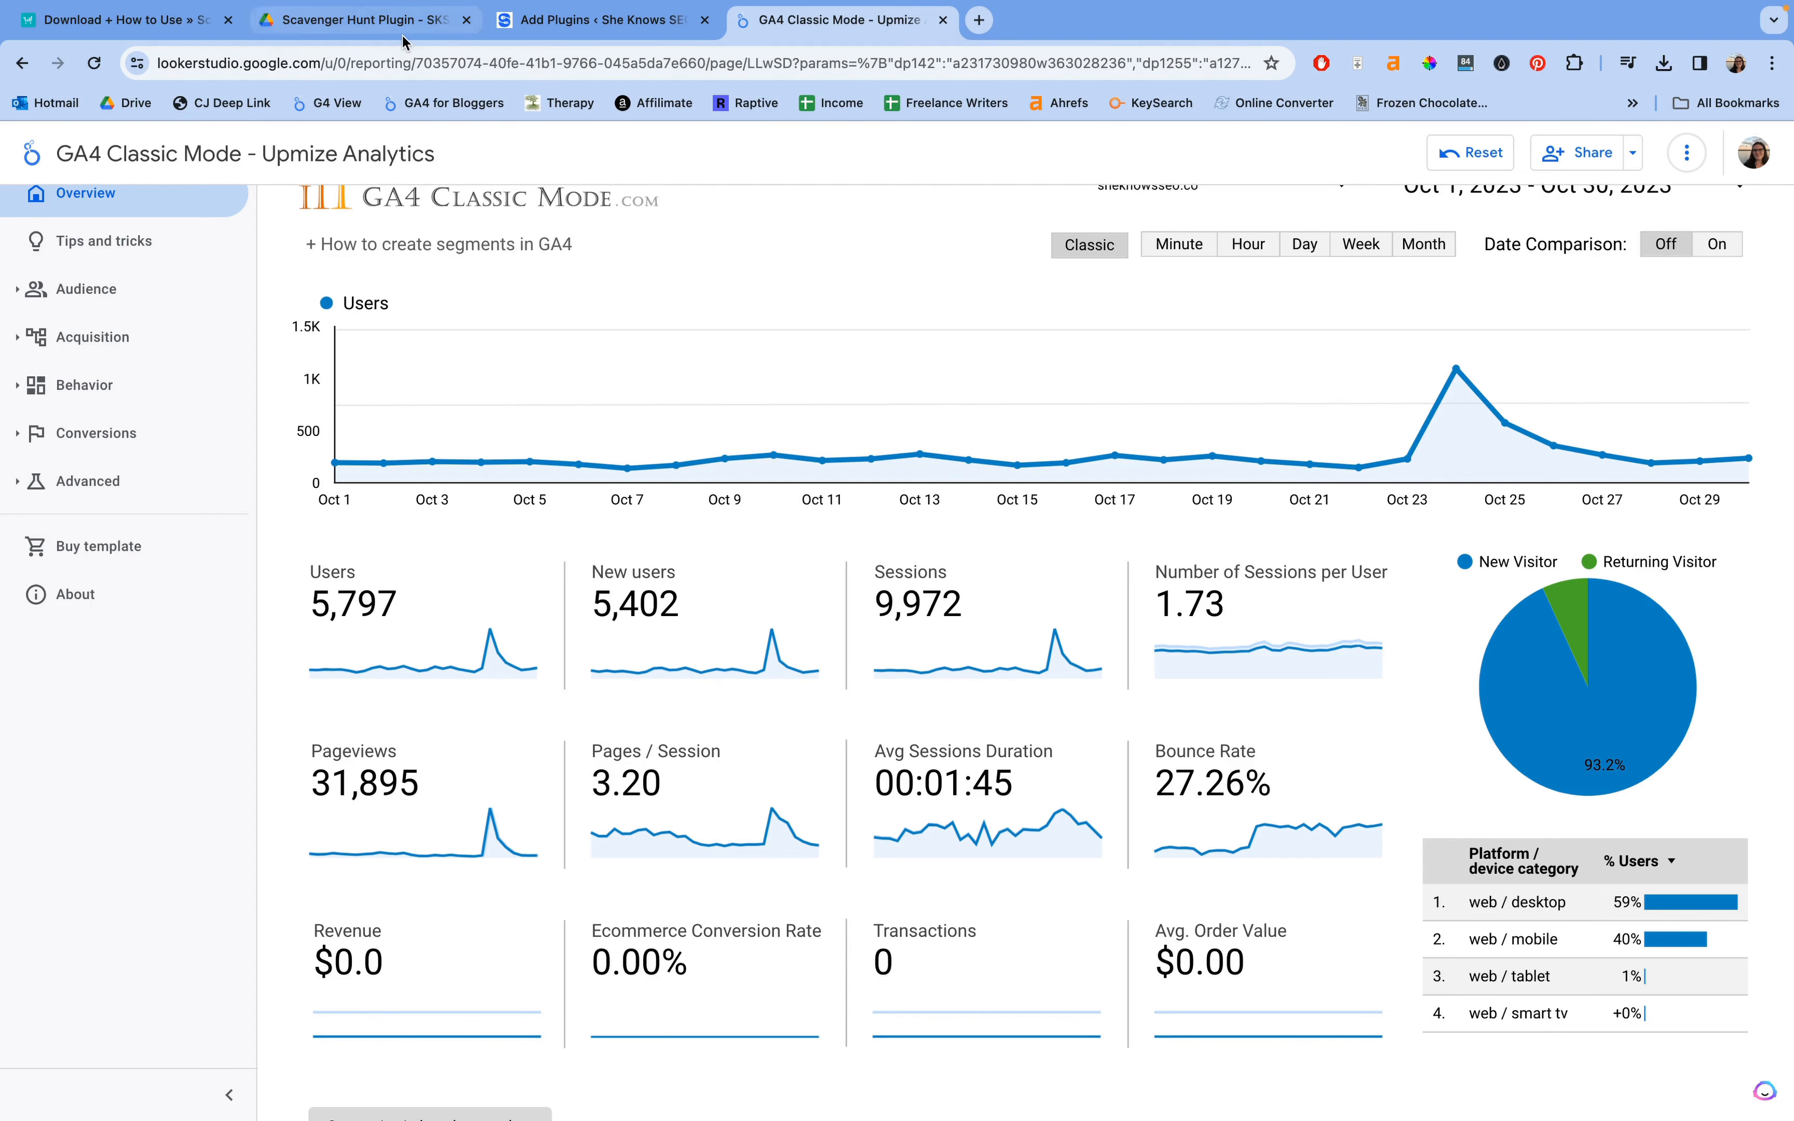
# Step: Open the Scavenger Hunt Plugin - SKS.zip page in Google Drive and check the recent download history for the file
pyautogui.click(175, 21)
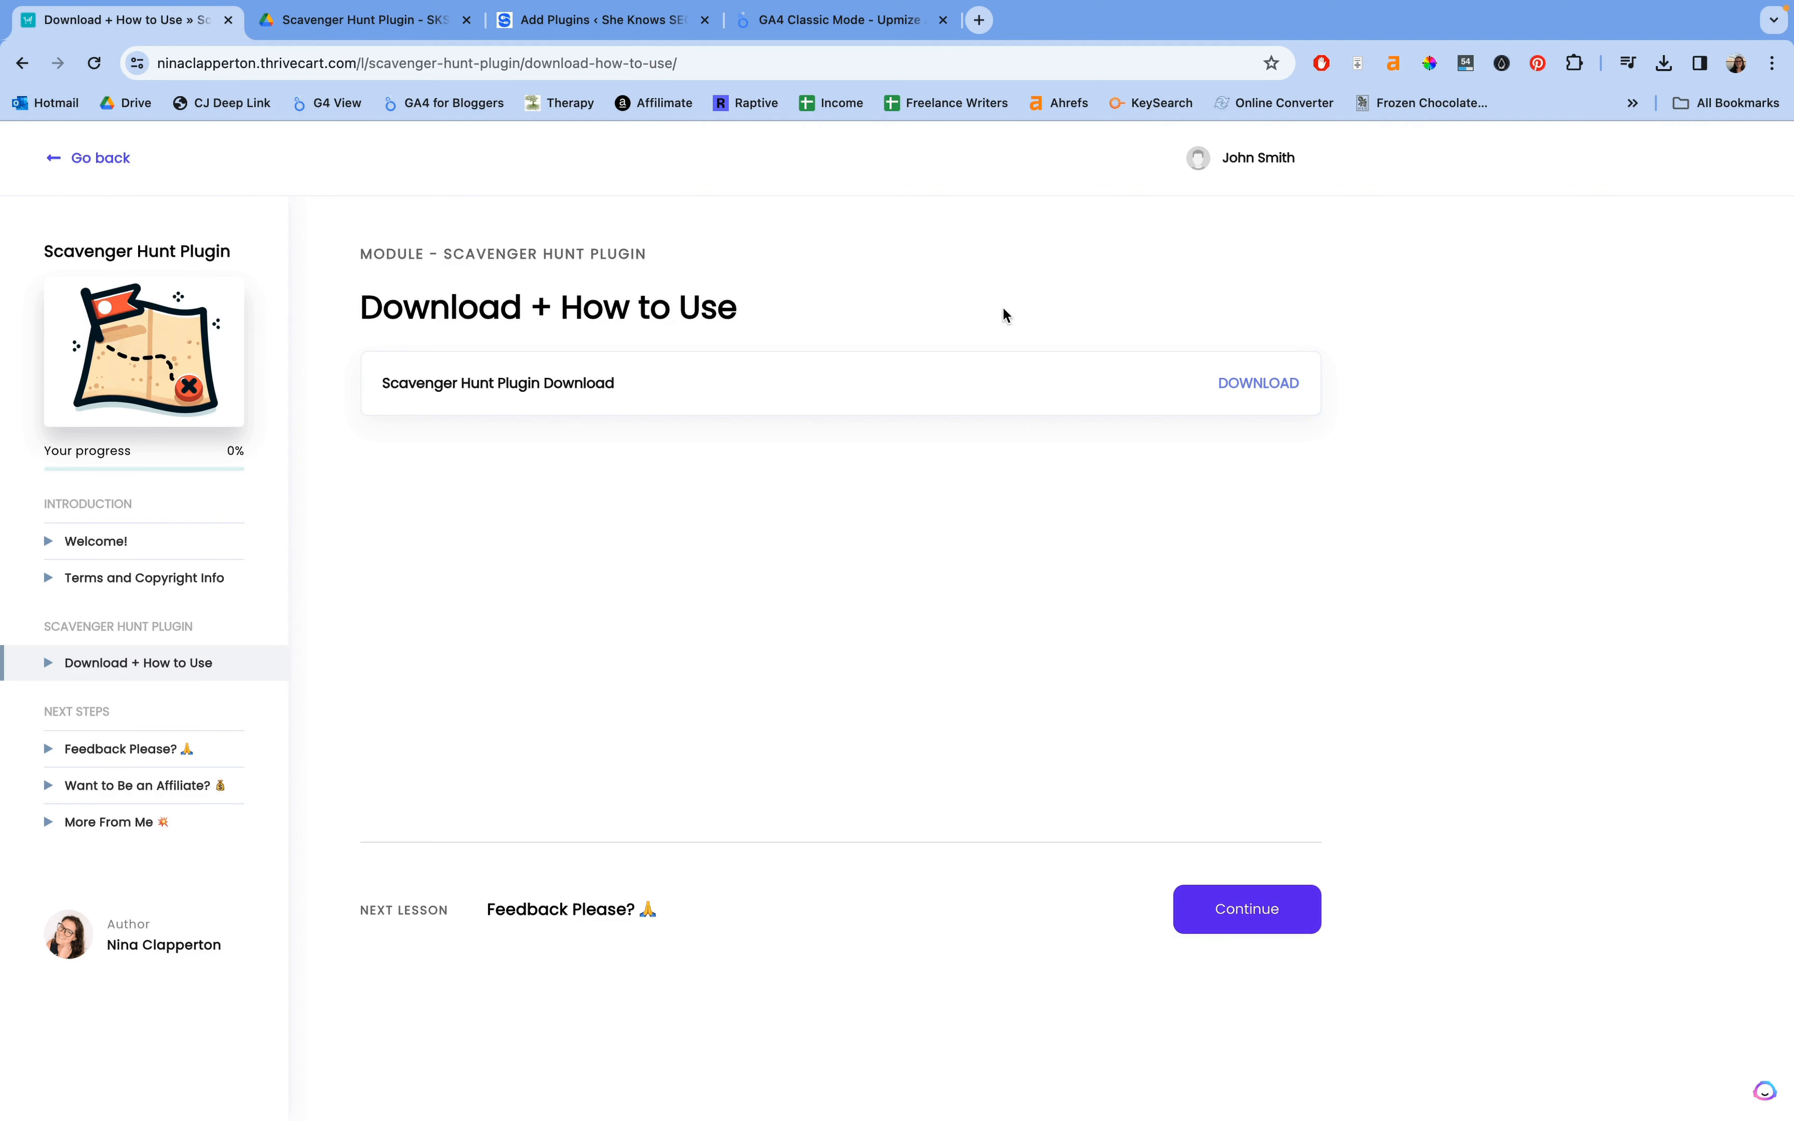
pyautogui.click(359, 16)
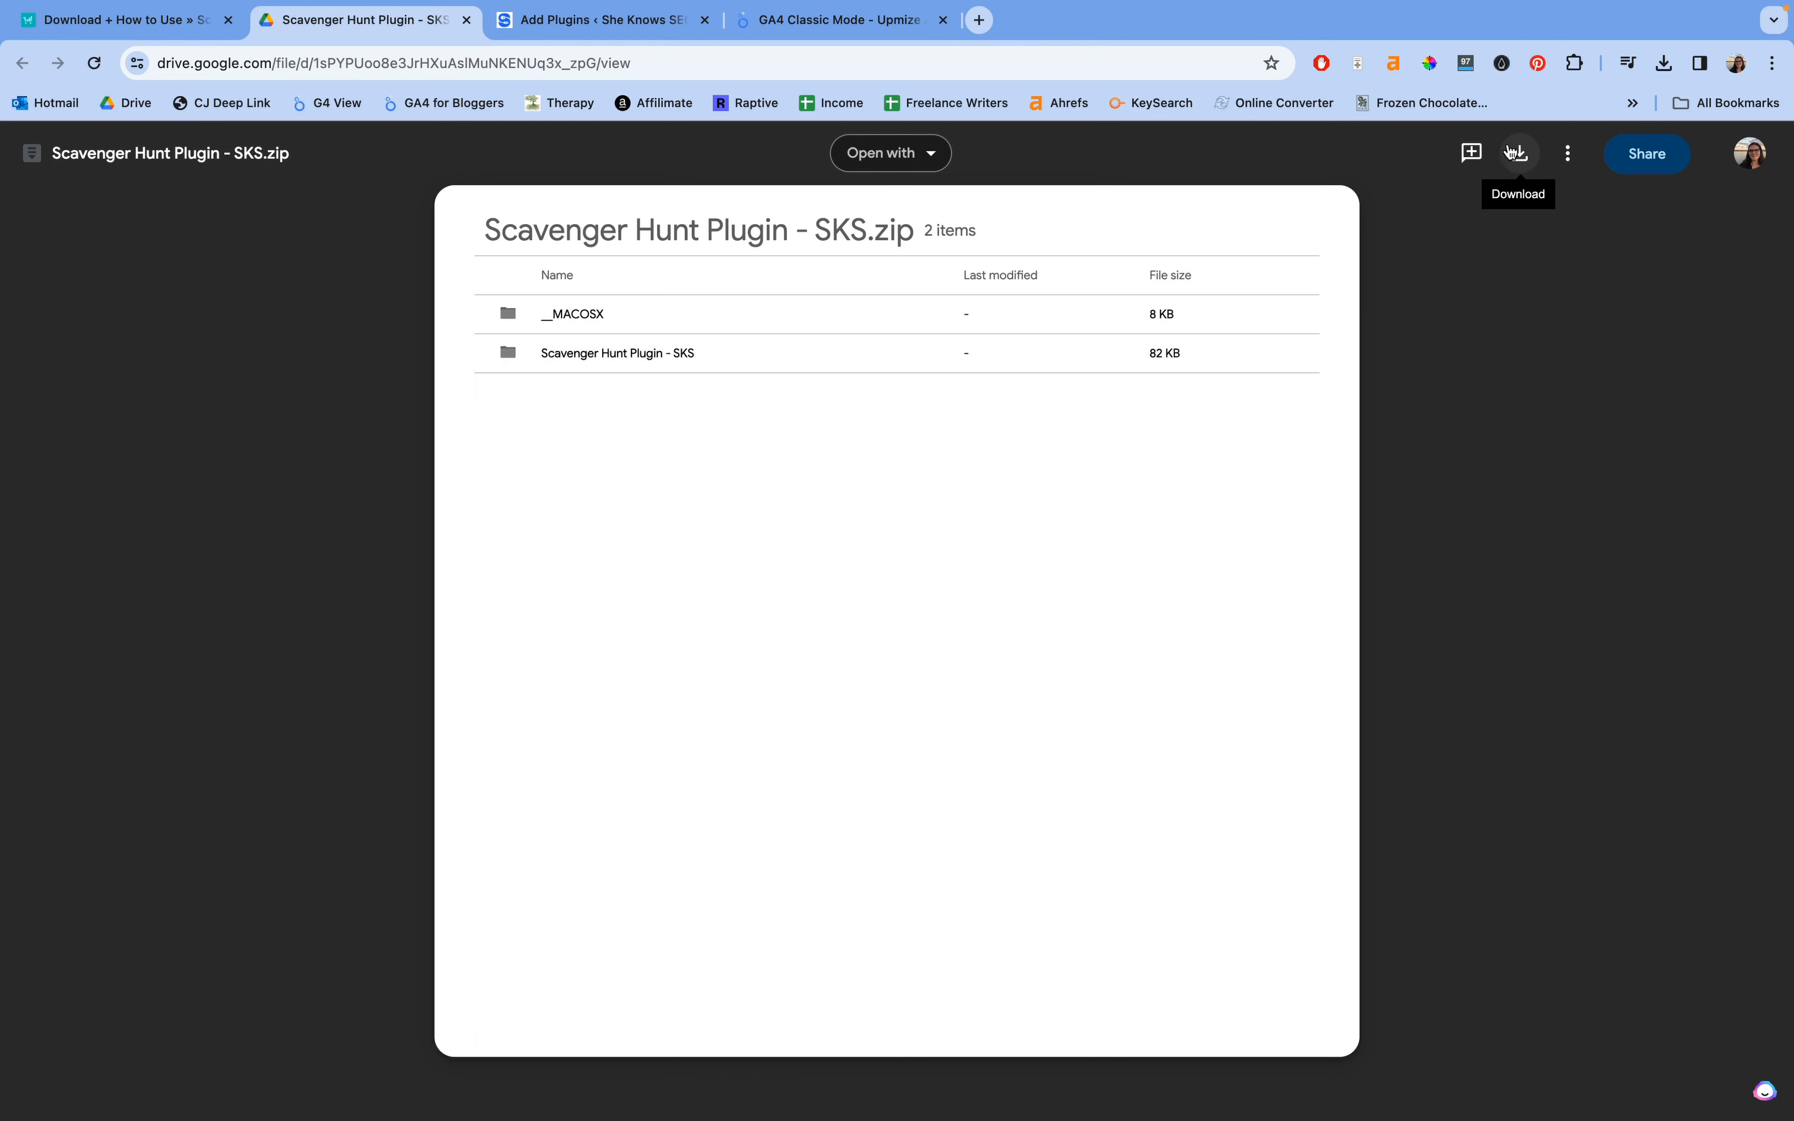
pyautogui.click(1664, 66)
pyautogui.moveTo(1557, 140)
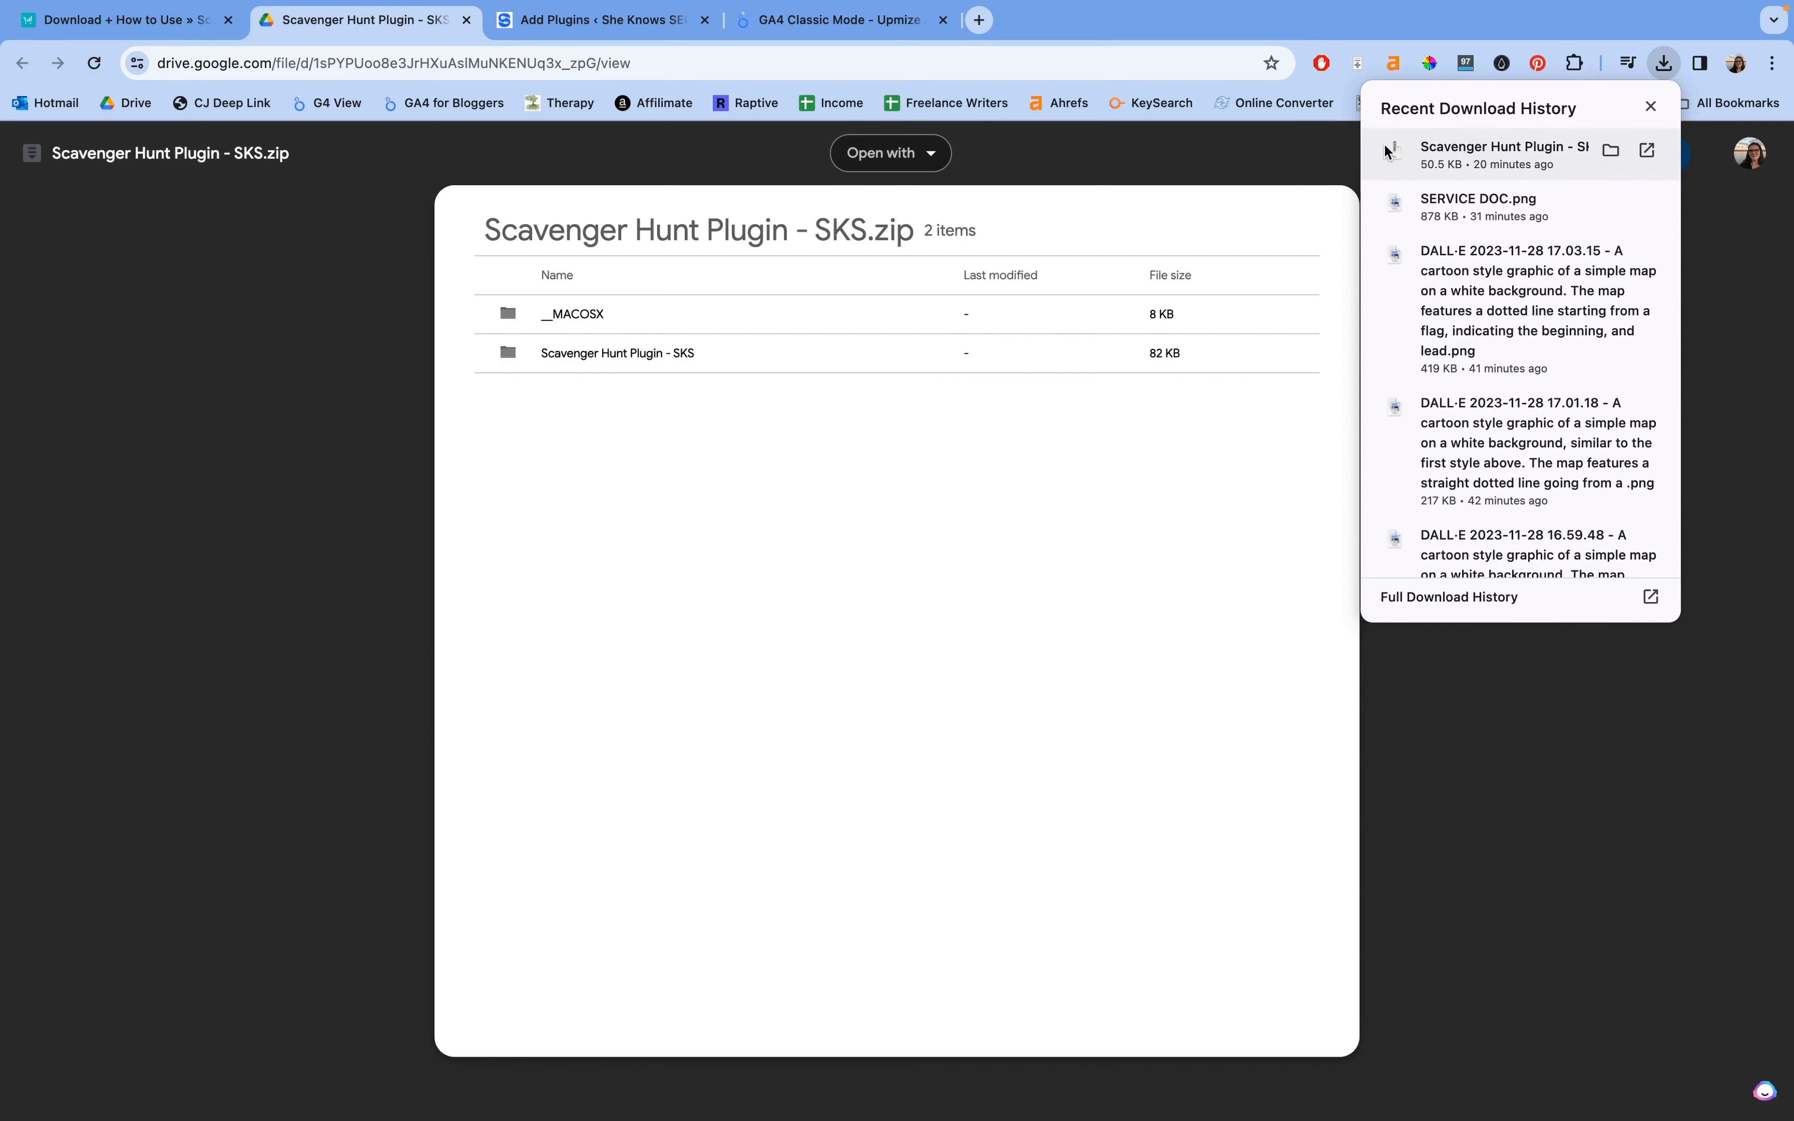
pyautogui.click(1258, 151)
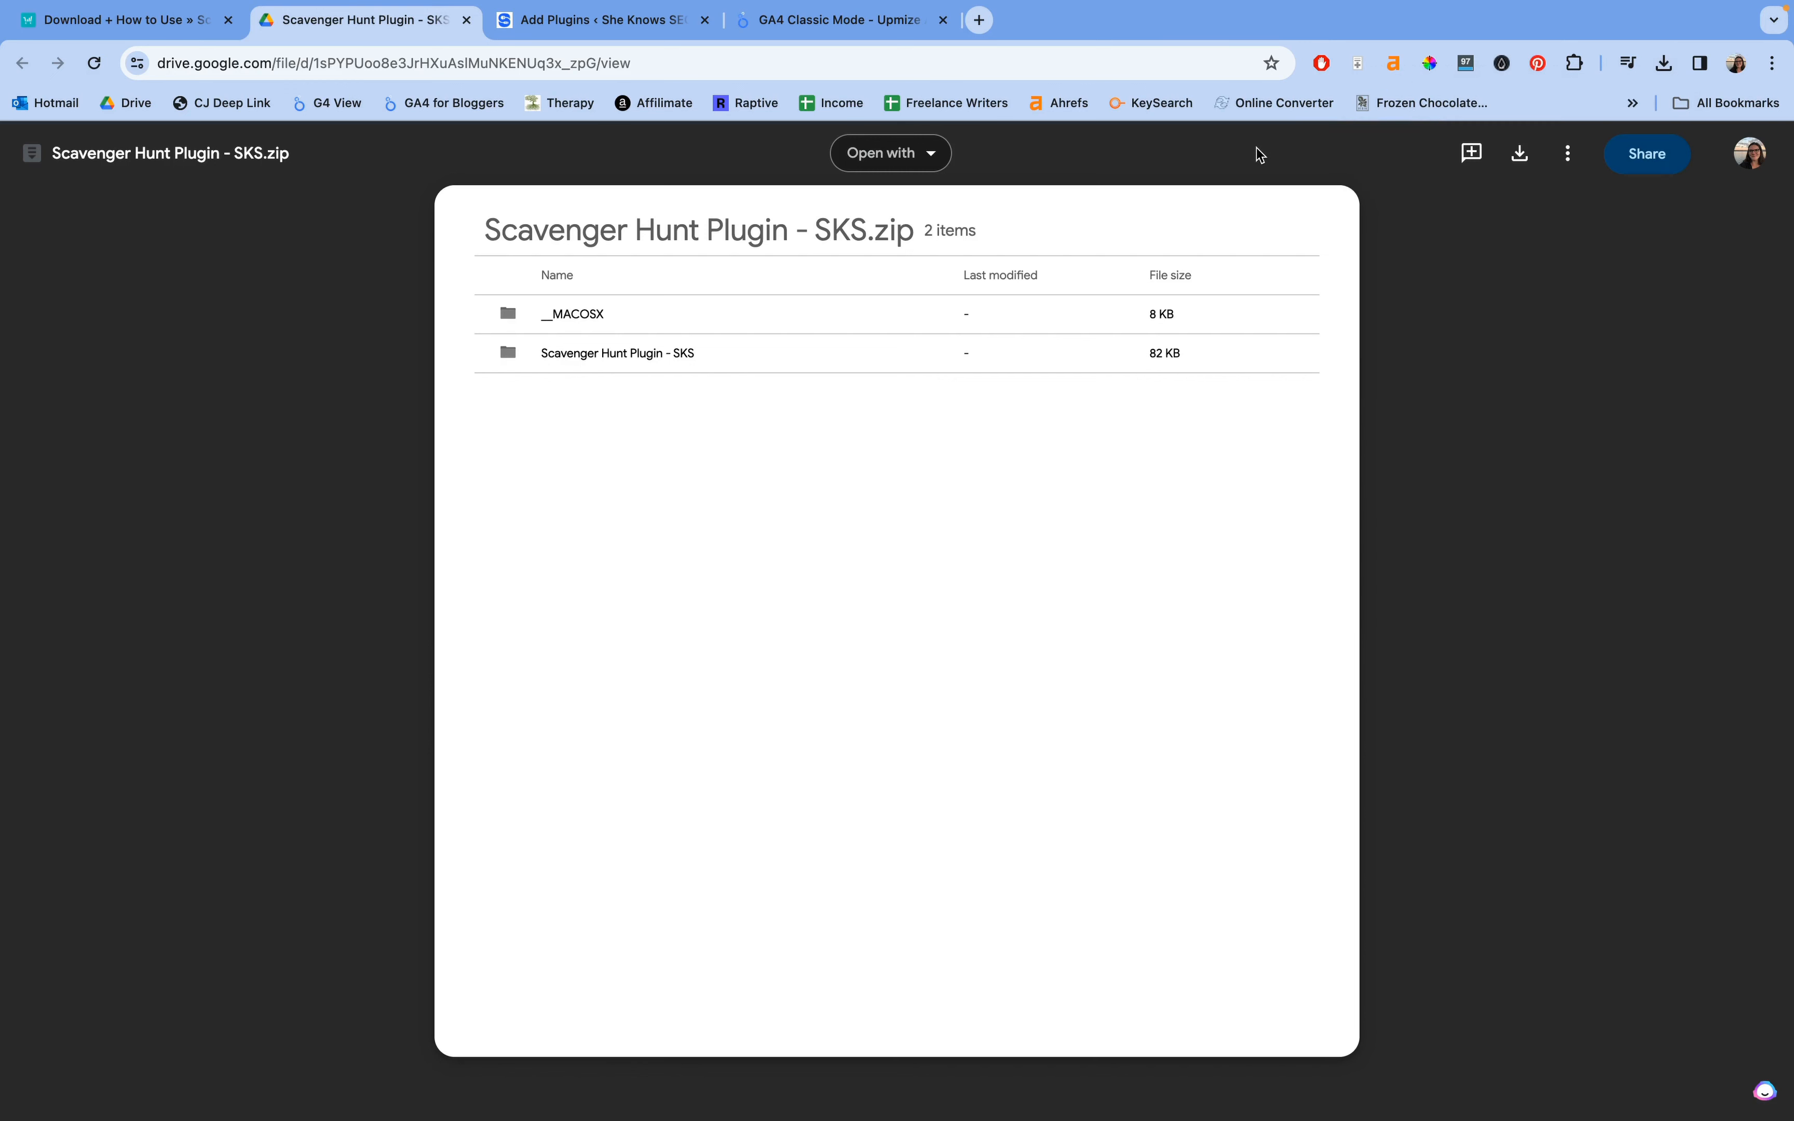
# Step: Switch to Finder and compress the Scavenger Hunt Plugin - SKS folder in Downloads into a zip file
pyautogui.hotkey('ctrl', 'Left')
pyautogui.click(606, 187)
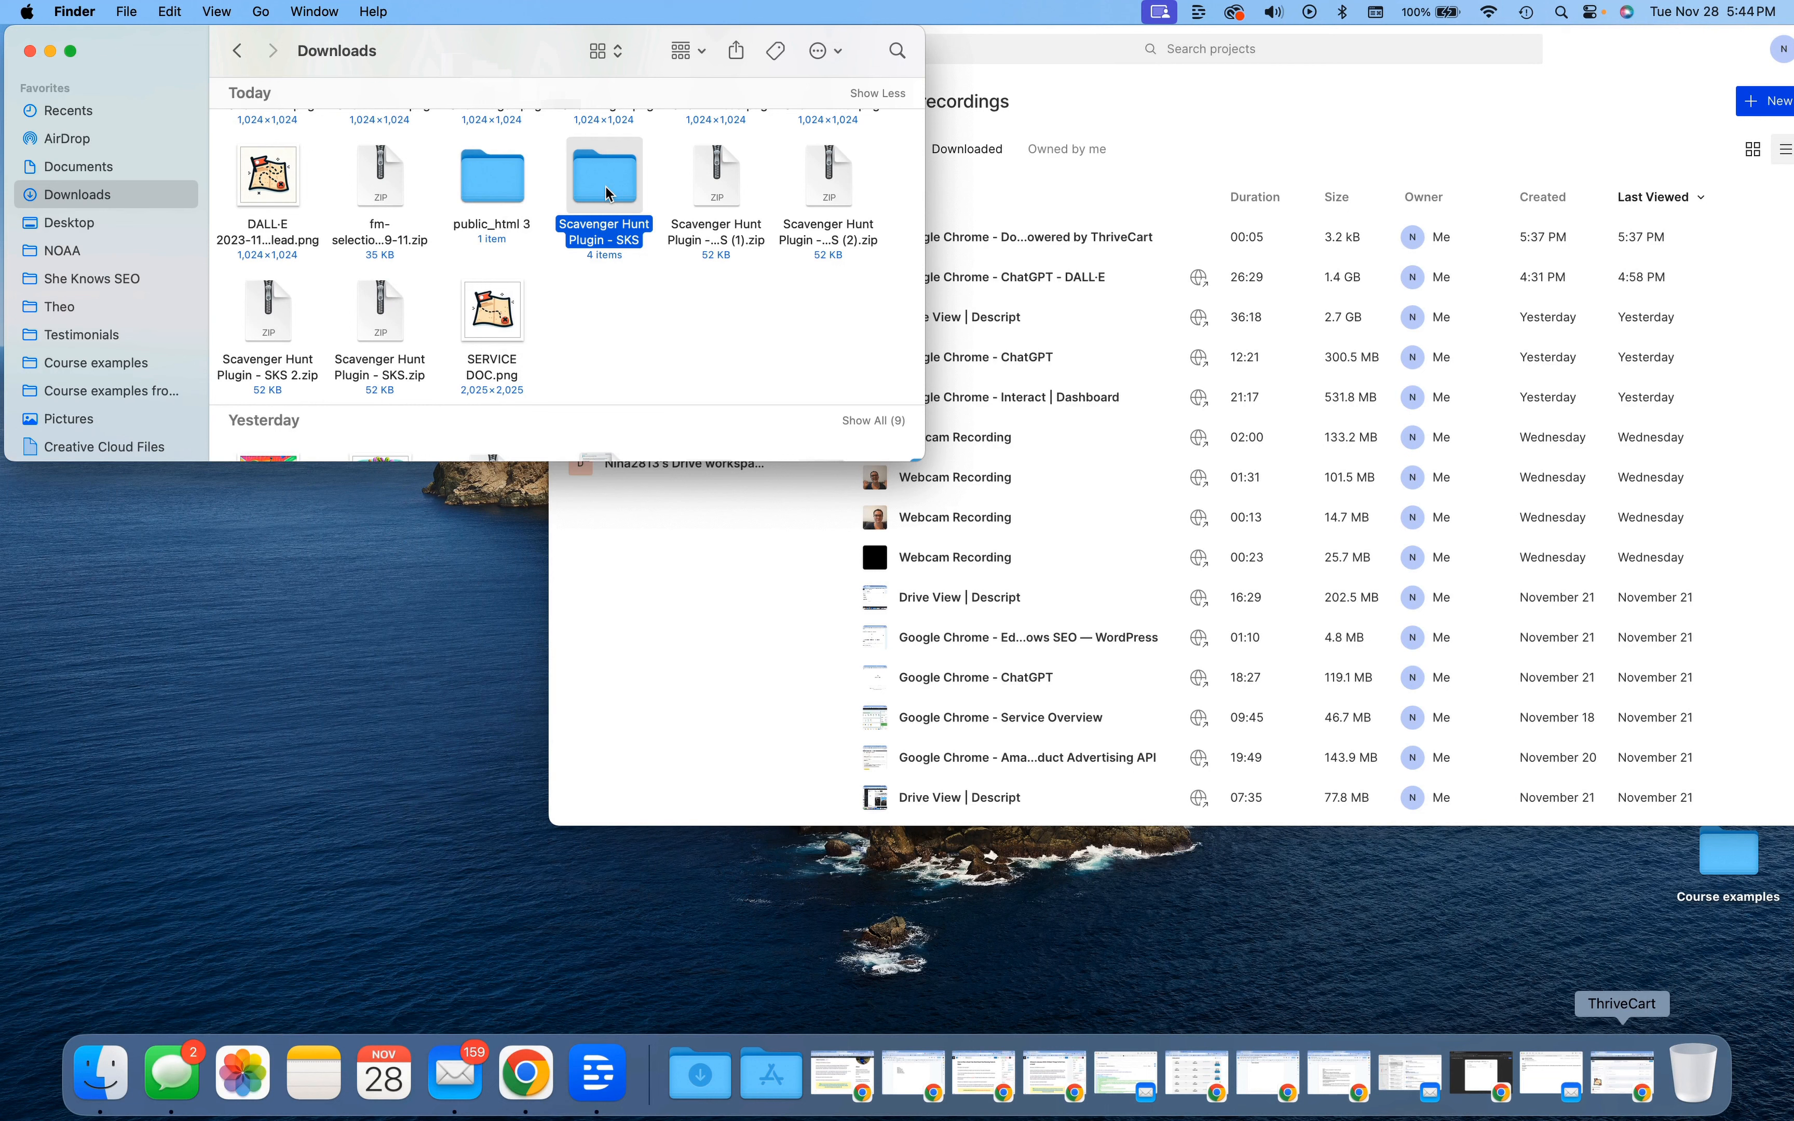
pyautogui.rightClick(599, 179)
pyautogui.click(688, 303)
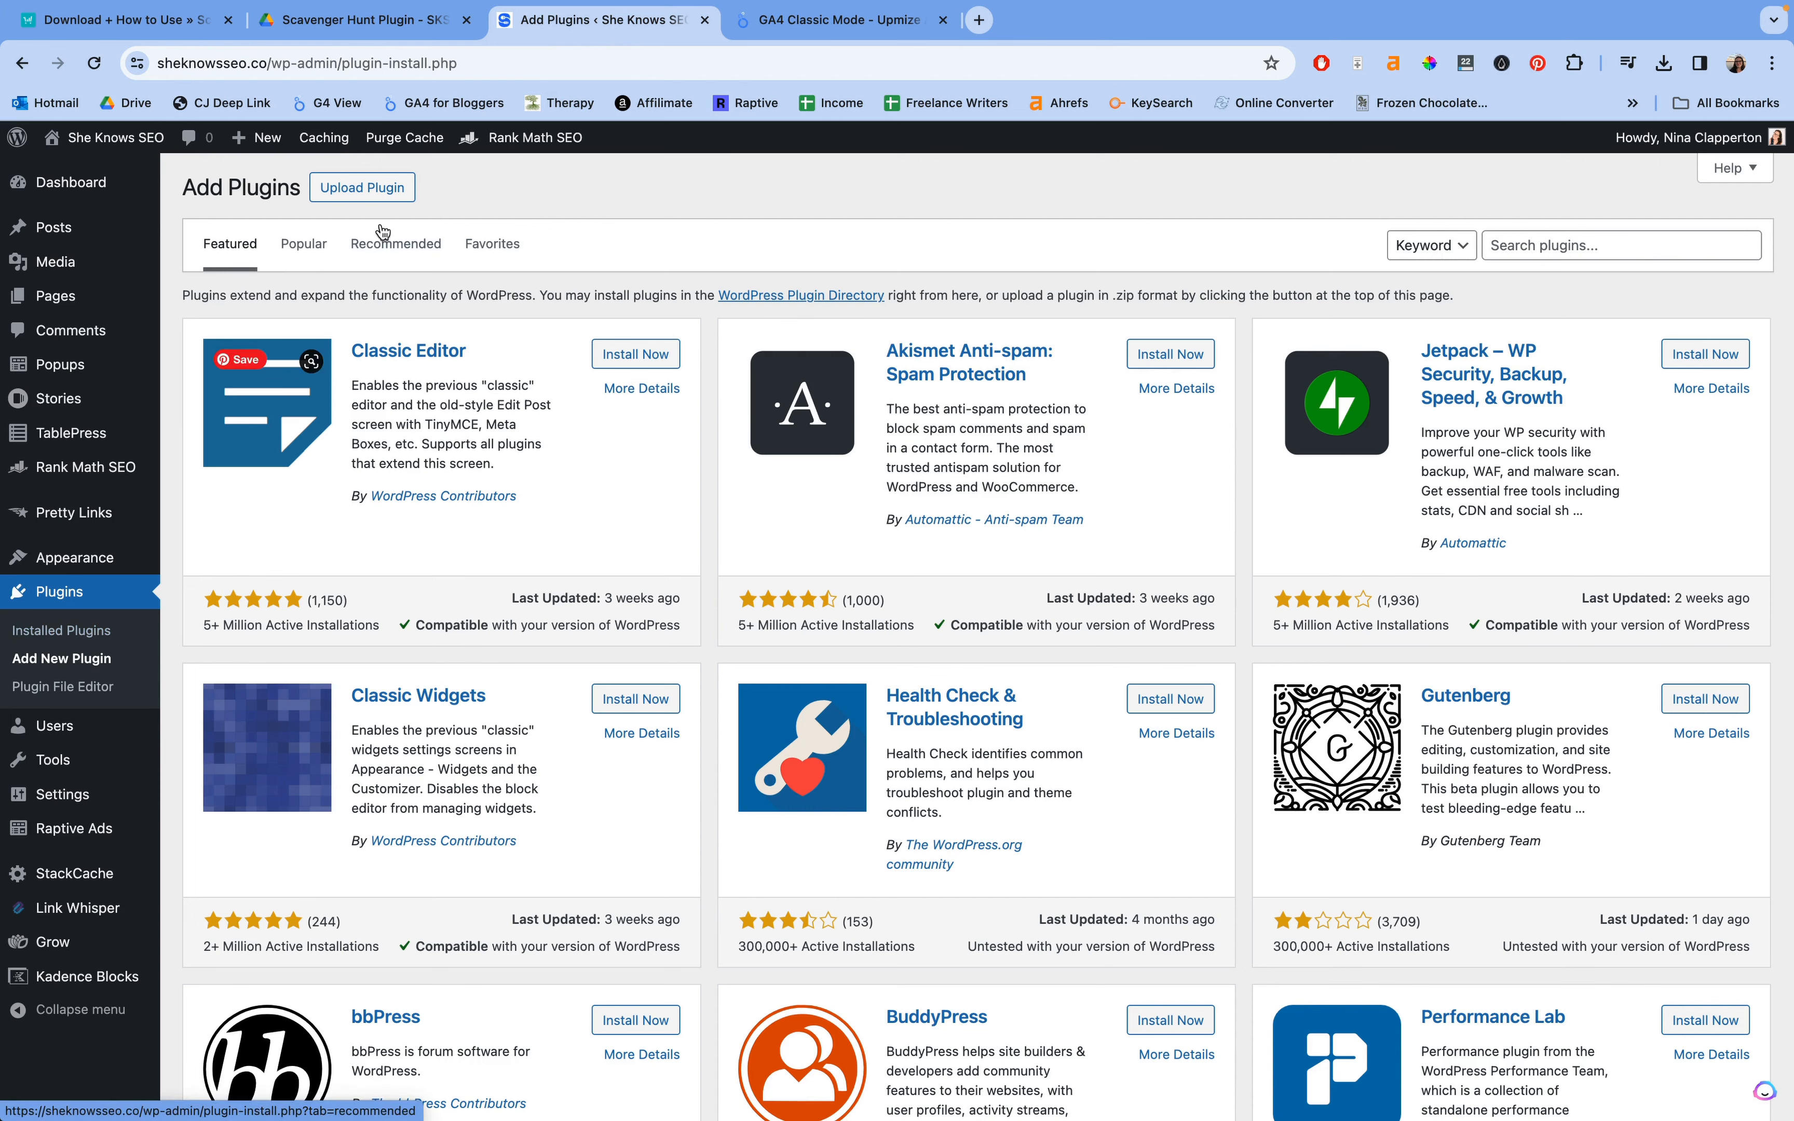
# Step: Choose Scavenger Hunt Plugin - SKS (1).zip from Downloads as the WordPress plugin file to upload
pyautogui.click(381, 194)
pyautogui.click(818, 367)
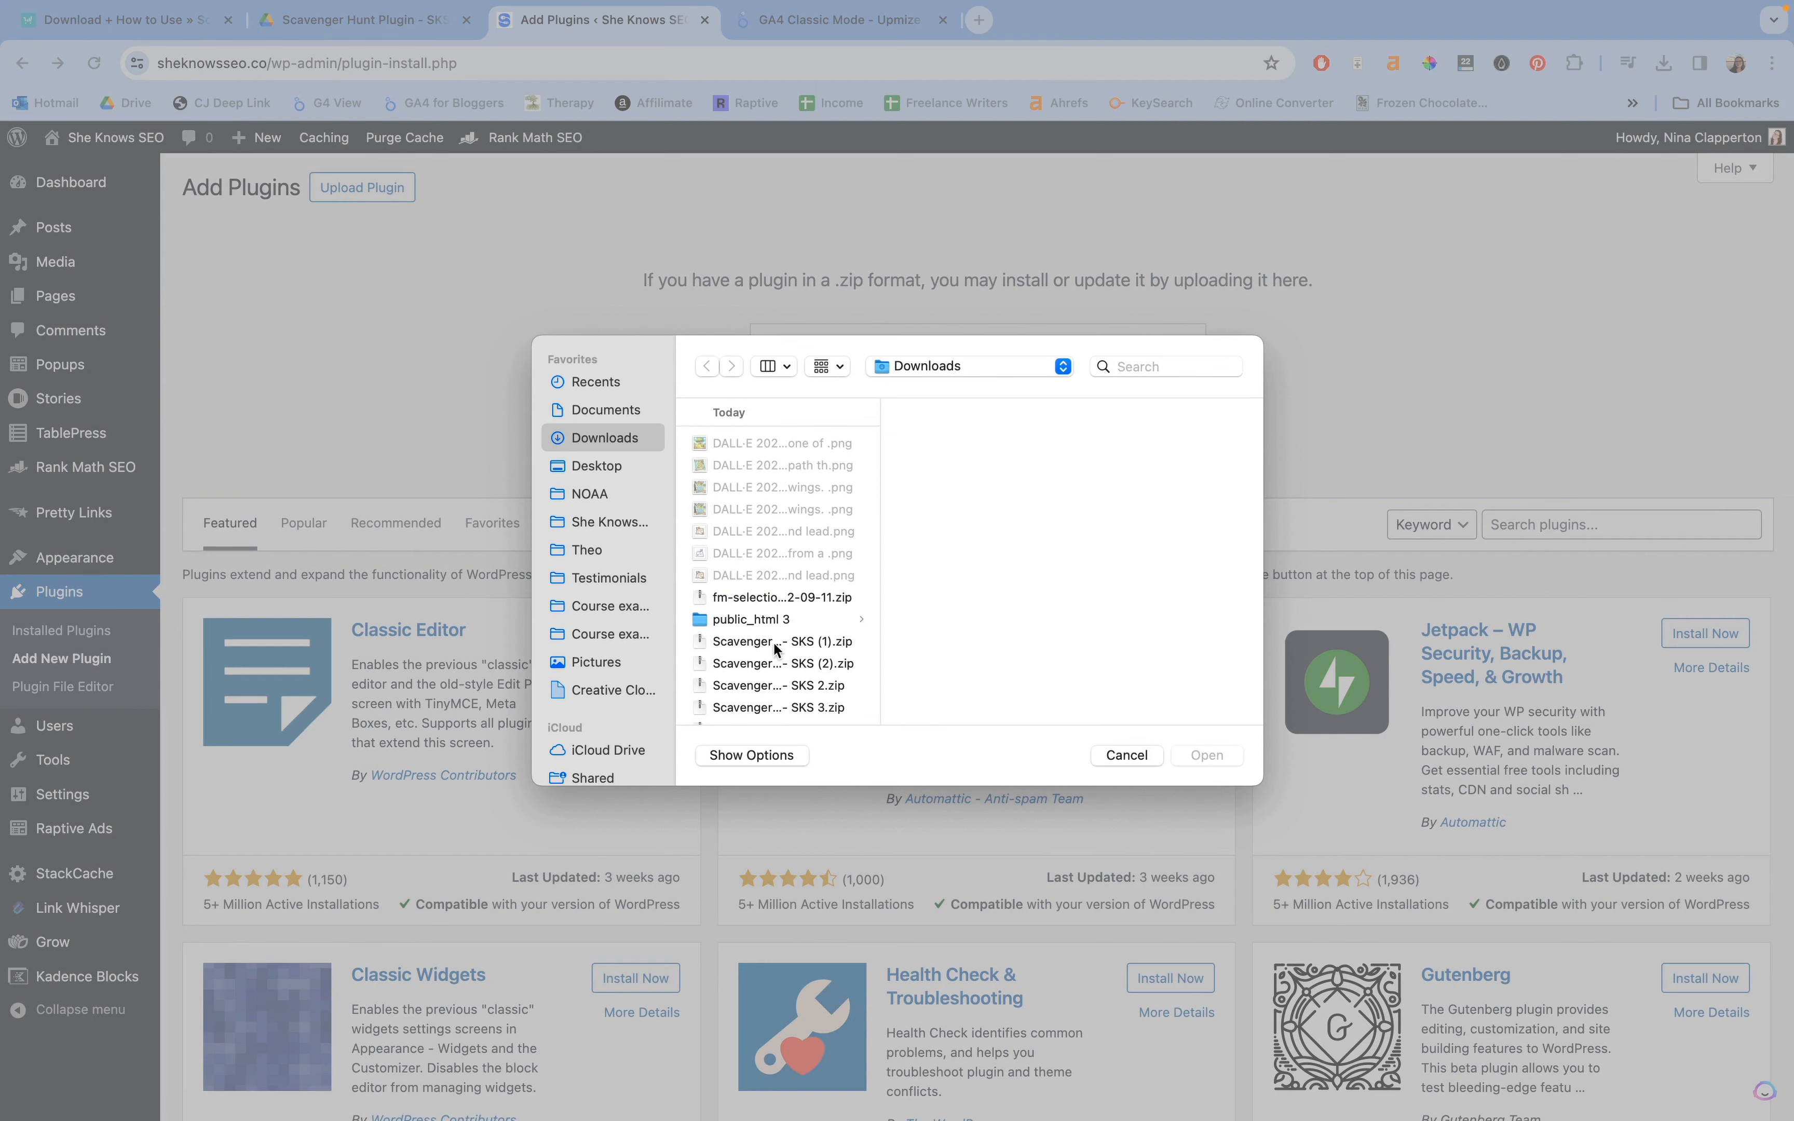
pyautogui.click(776, 643)
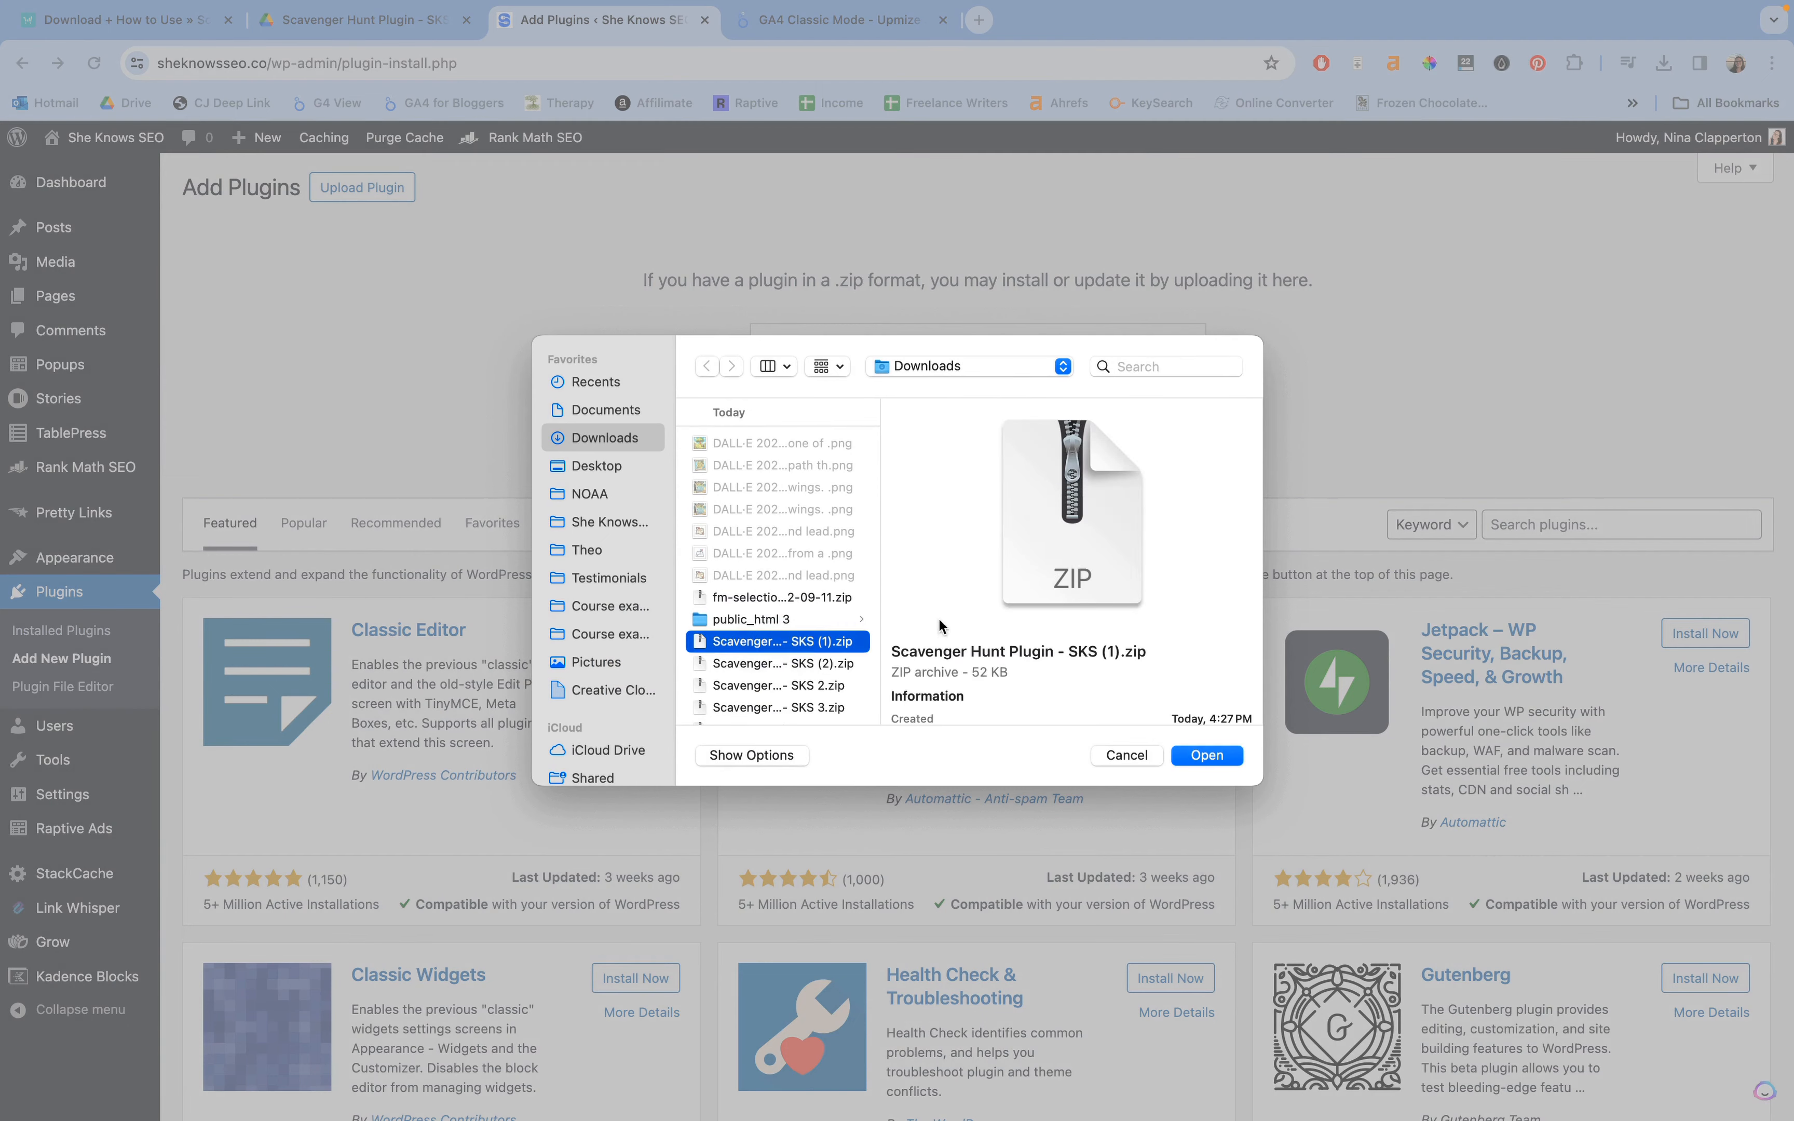
pyautogui.scroll(-1, 821, 679)
pyautogui.click(1207, 755)
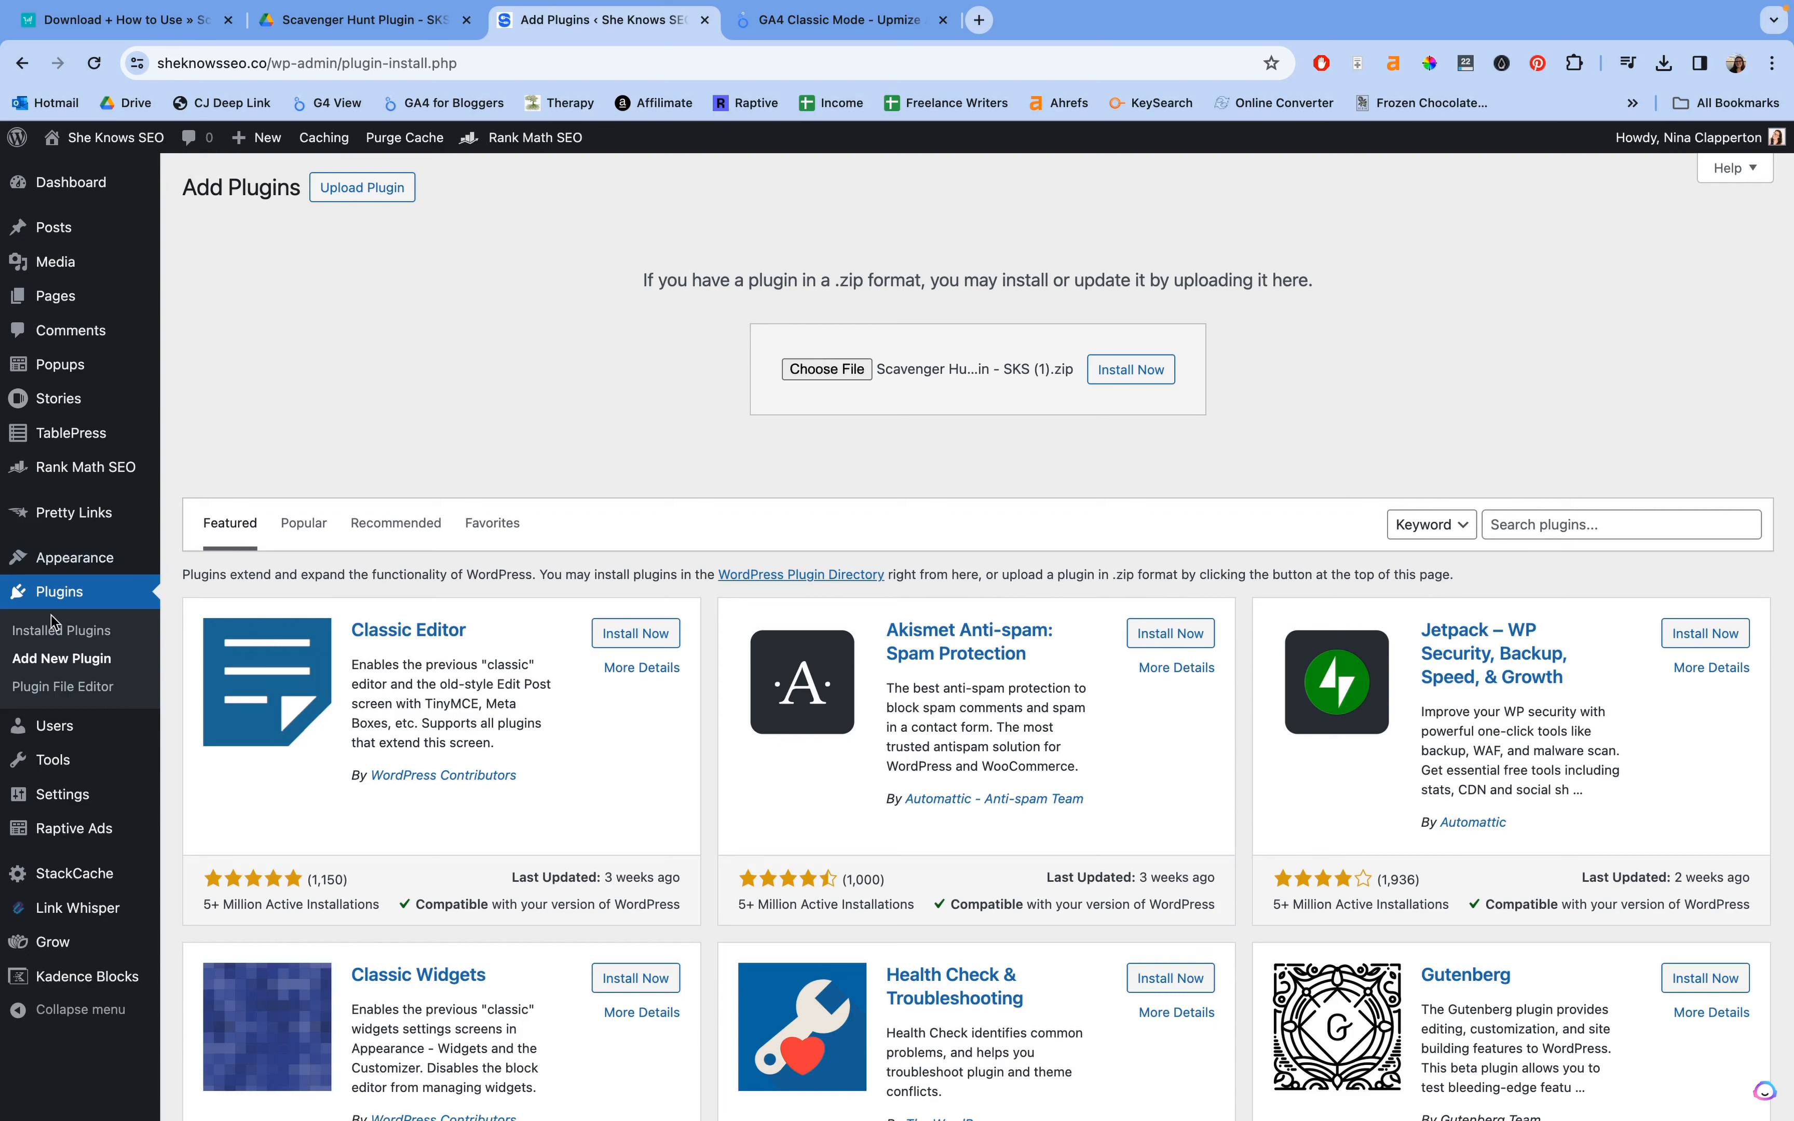
# Step: Open the list of installed plugins and locate the Scavenger Hunt plugin
pyautogui.click(54, 630)
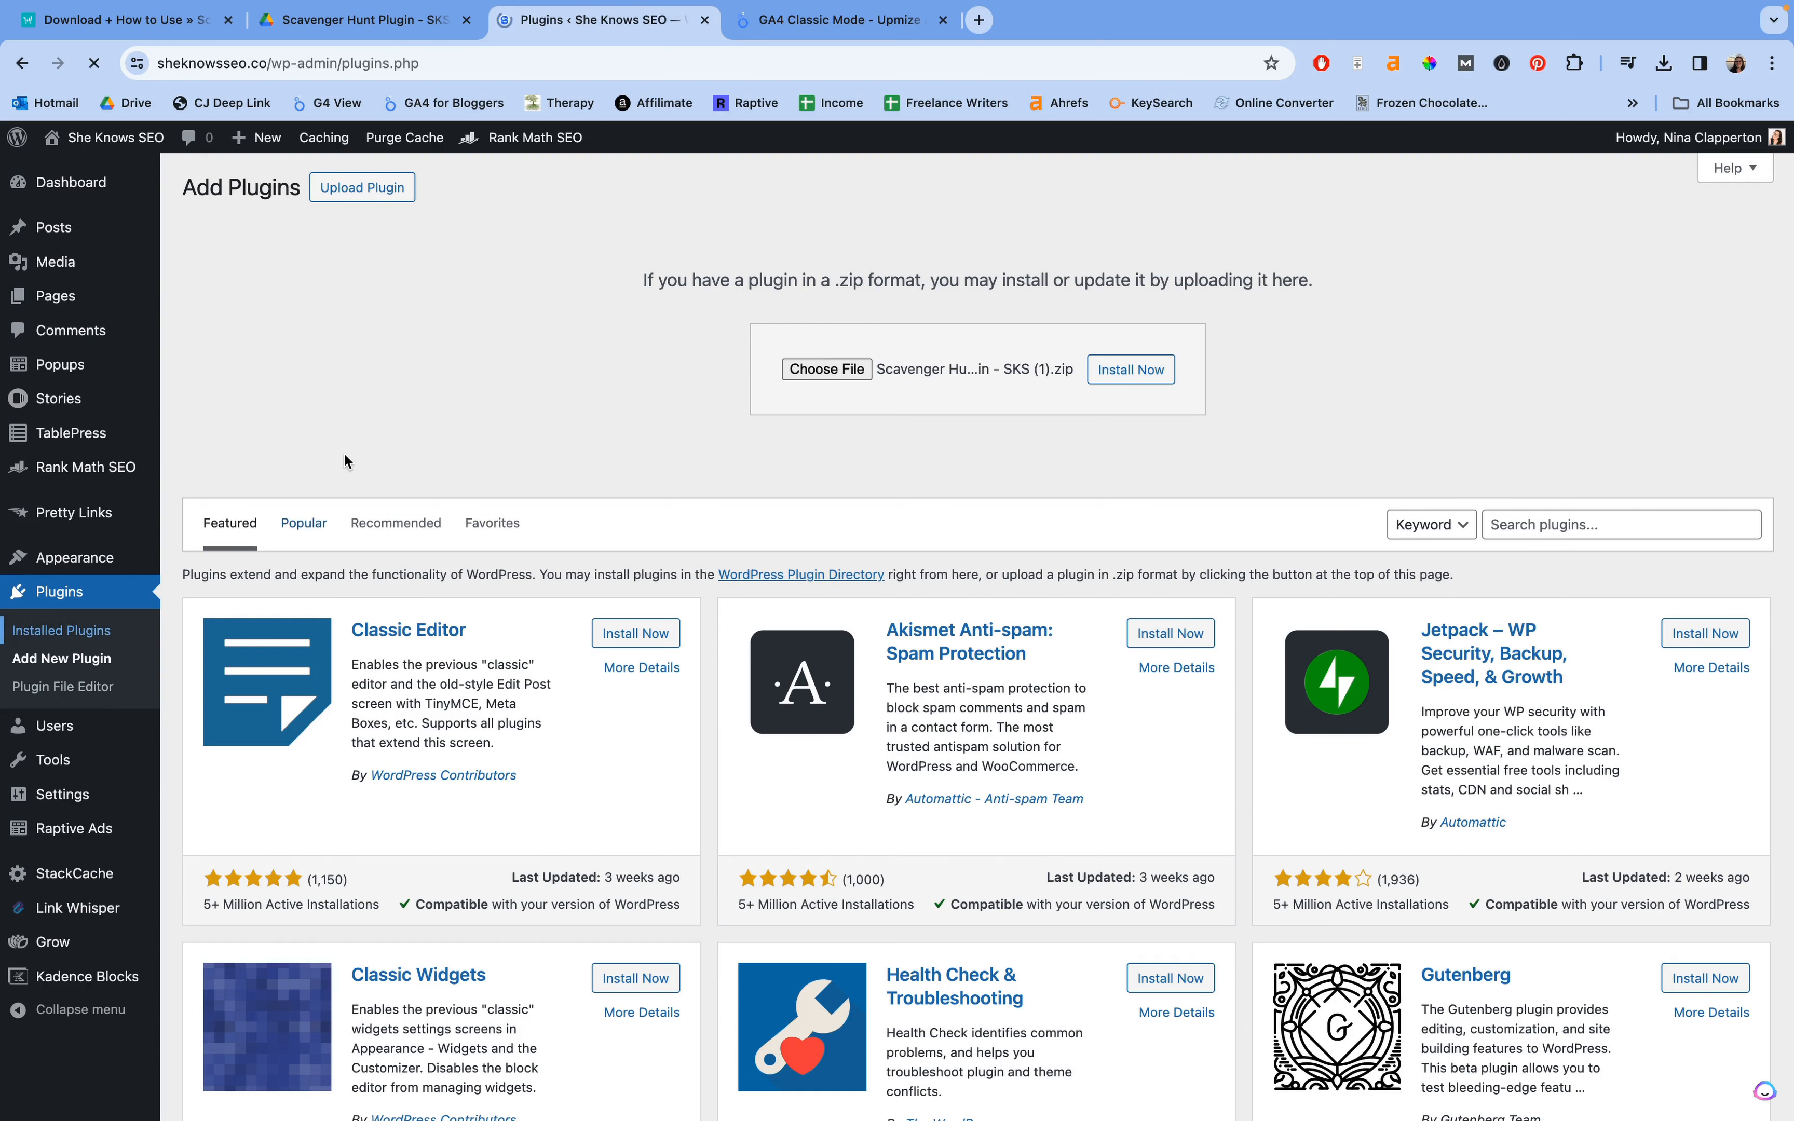
pyautogui.scroll(-10, 343, 454)
pyautogui.moveTo(338, 517); pyautogui.dragTo(229, 517)
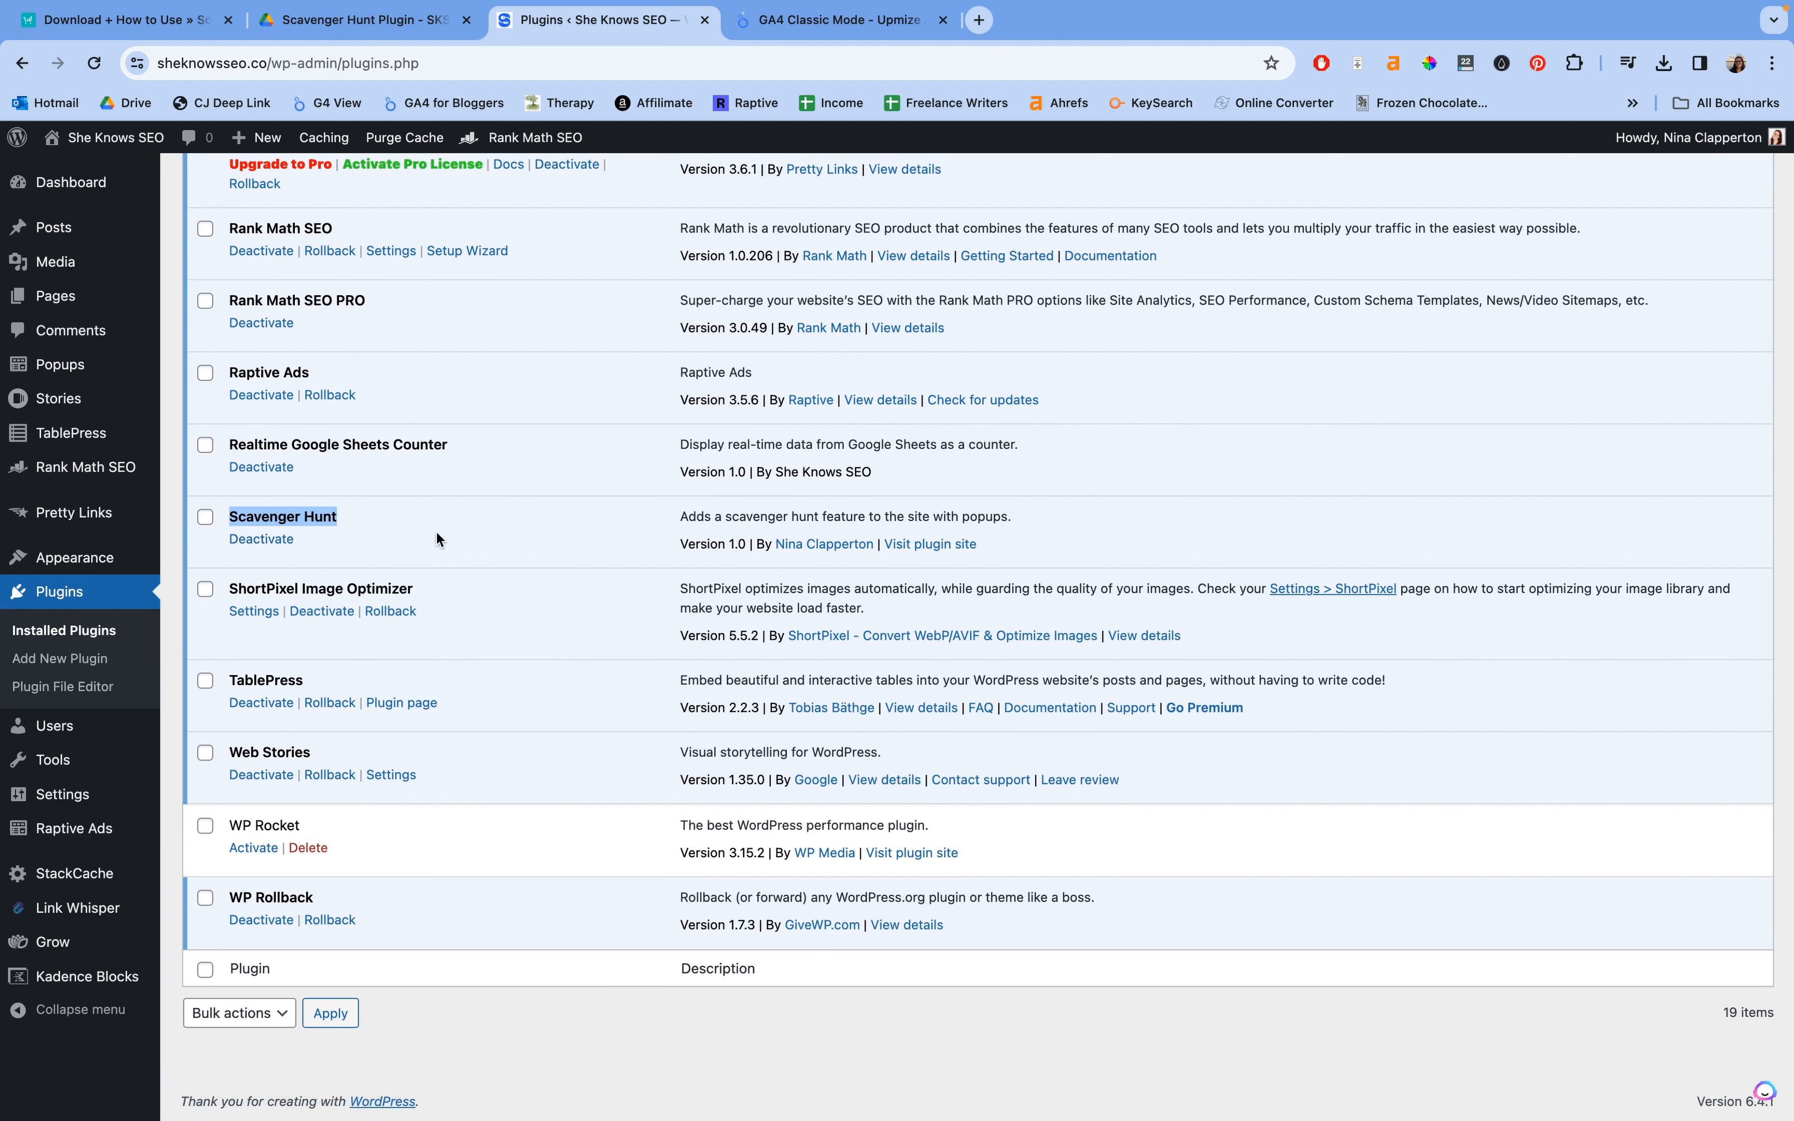
pyautogui.click(173, 307)
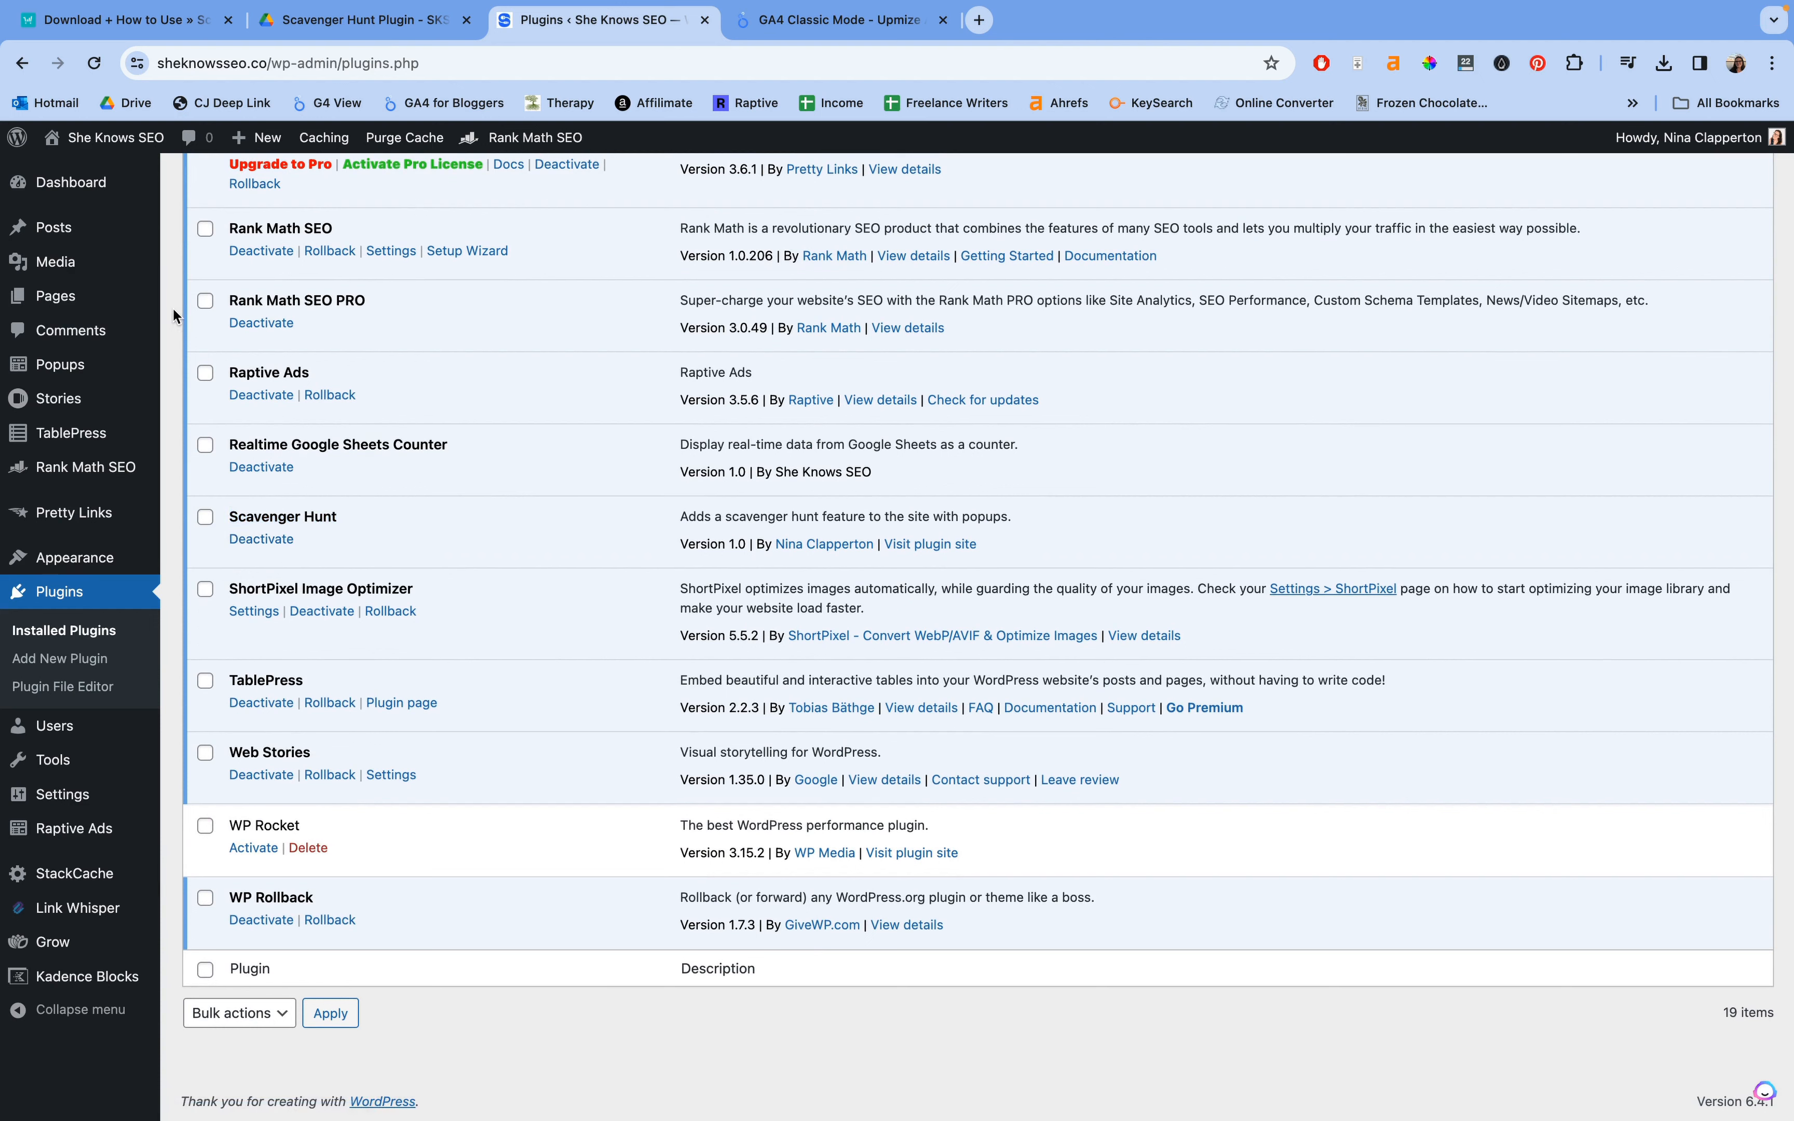
# Step: Open the Popups list and look through all the draft prize and no-prize popups
pyautogui.moveTo(22, 374)
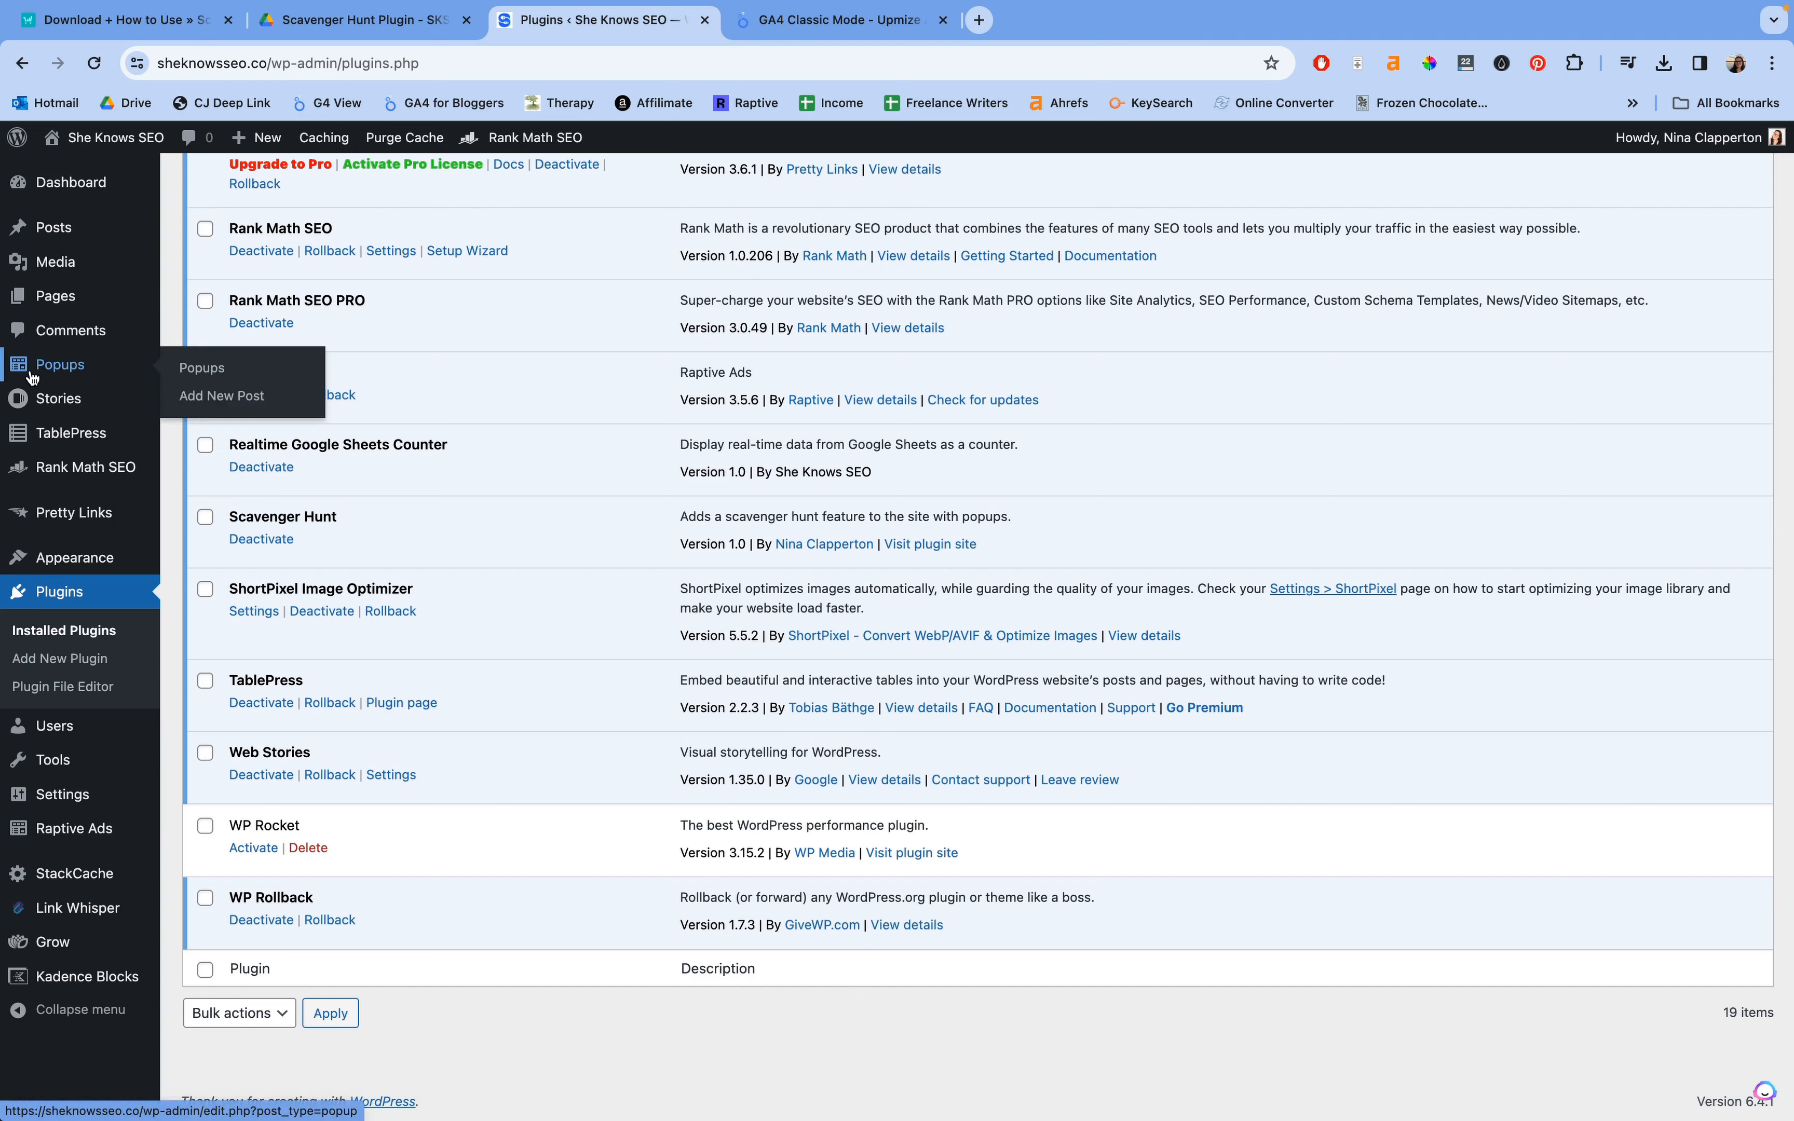
pyautogui.click(61, 372)
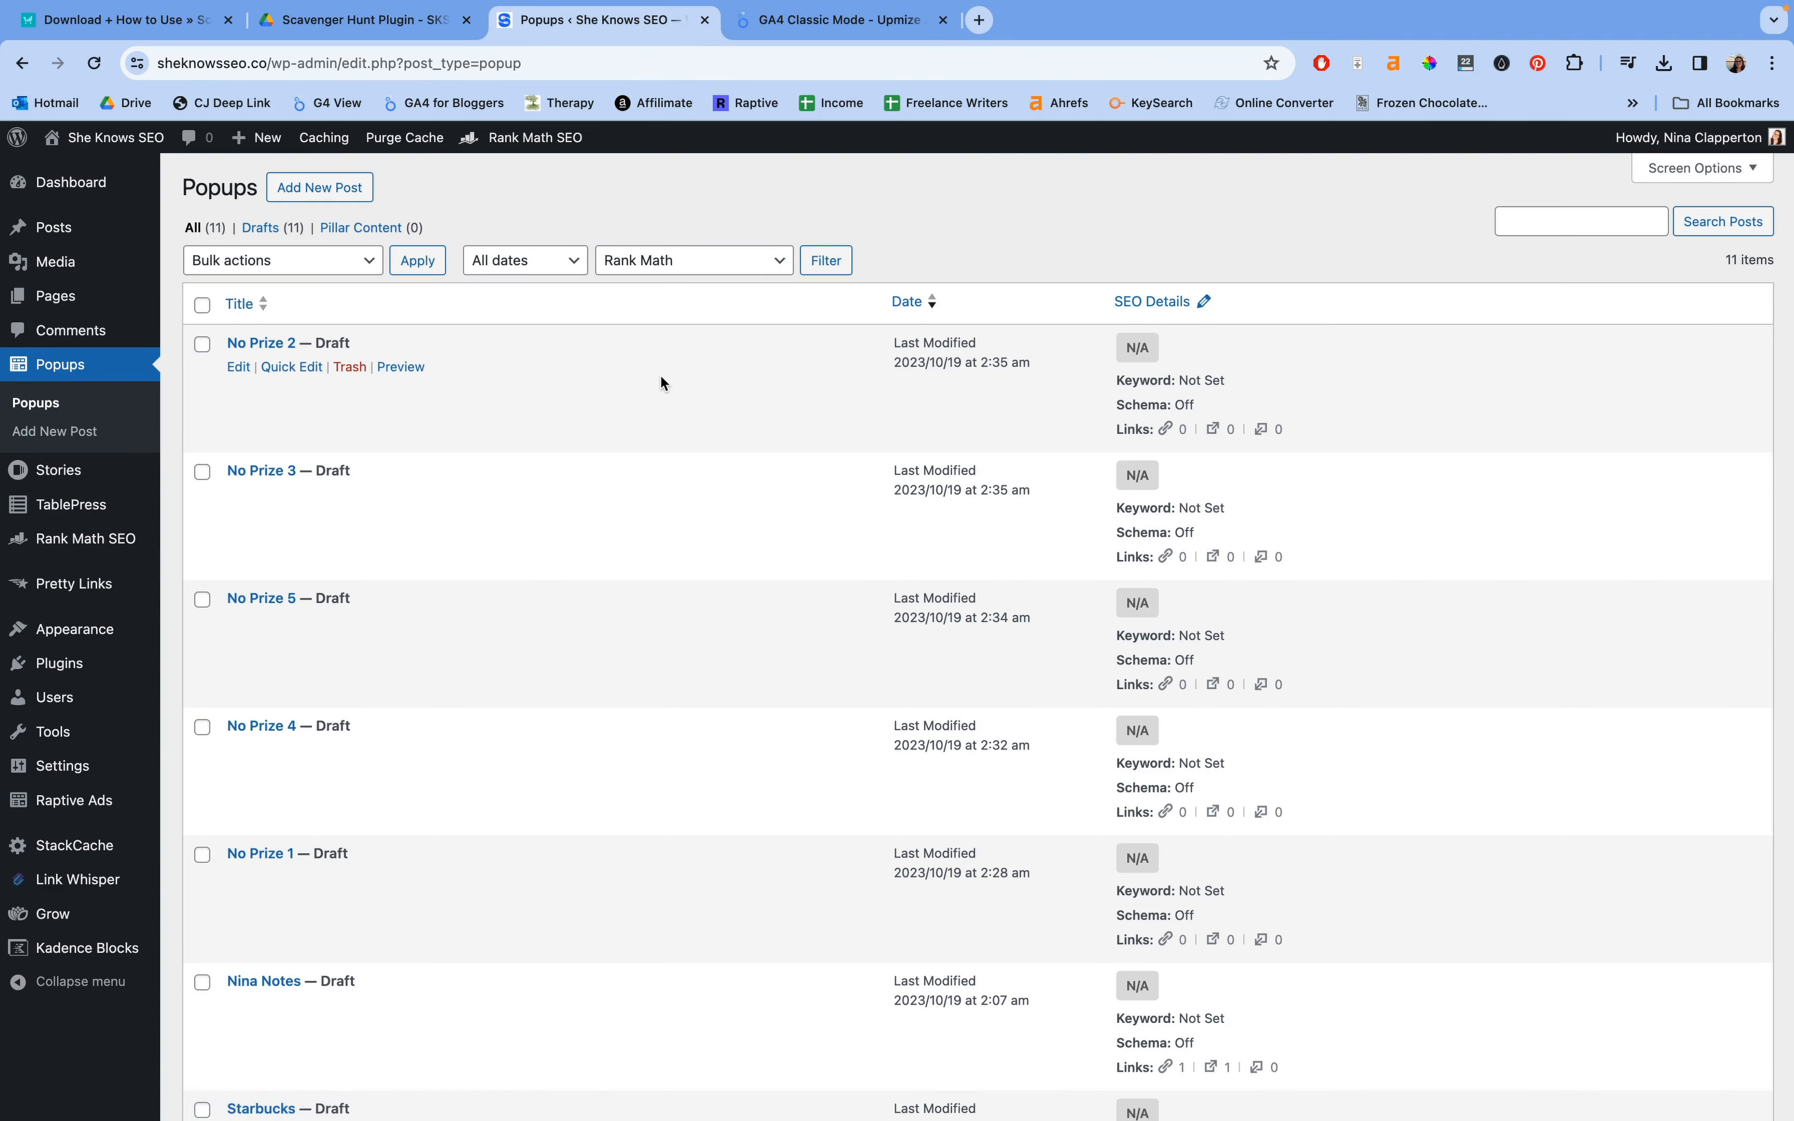
pyautogui.scroll(-10, 660, 378)
pyautogui.scroll(10, 660, 378)
pyautogui.scroll(-10, 660, 375)
pyautogui.scroll(10, 659, 375)
pyautogui.scroll(-10, 660, 381)
pyautogui.scroll(10, 645, 383)
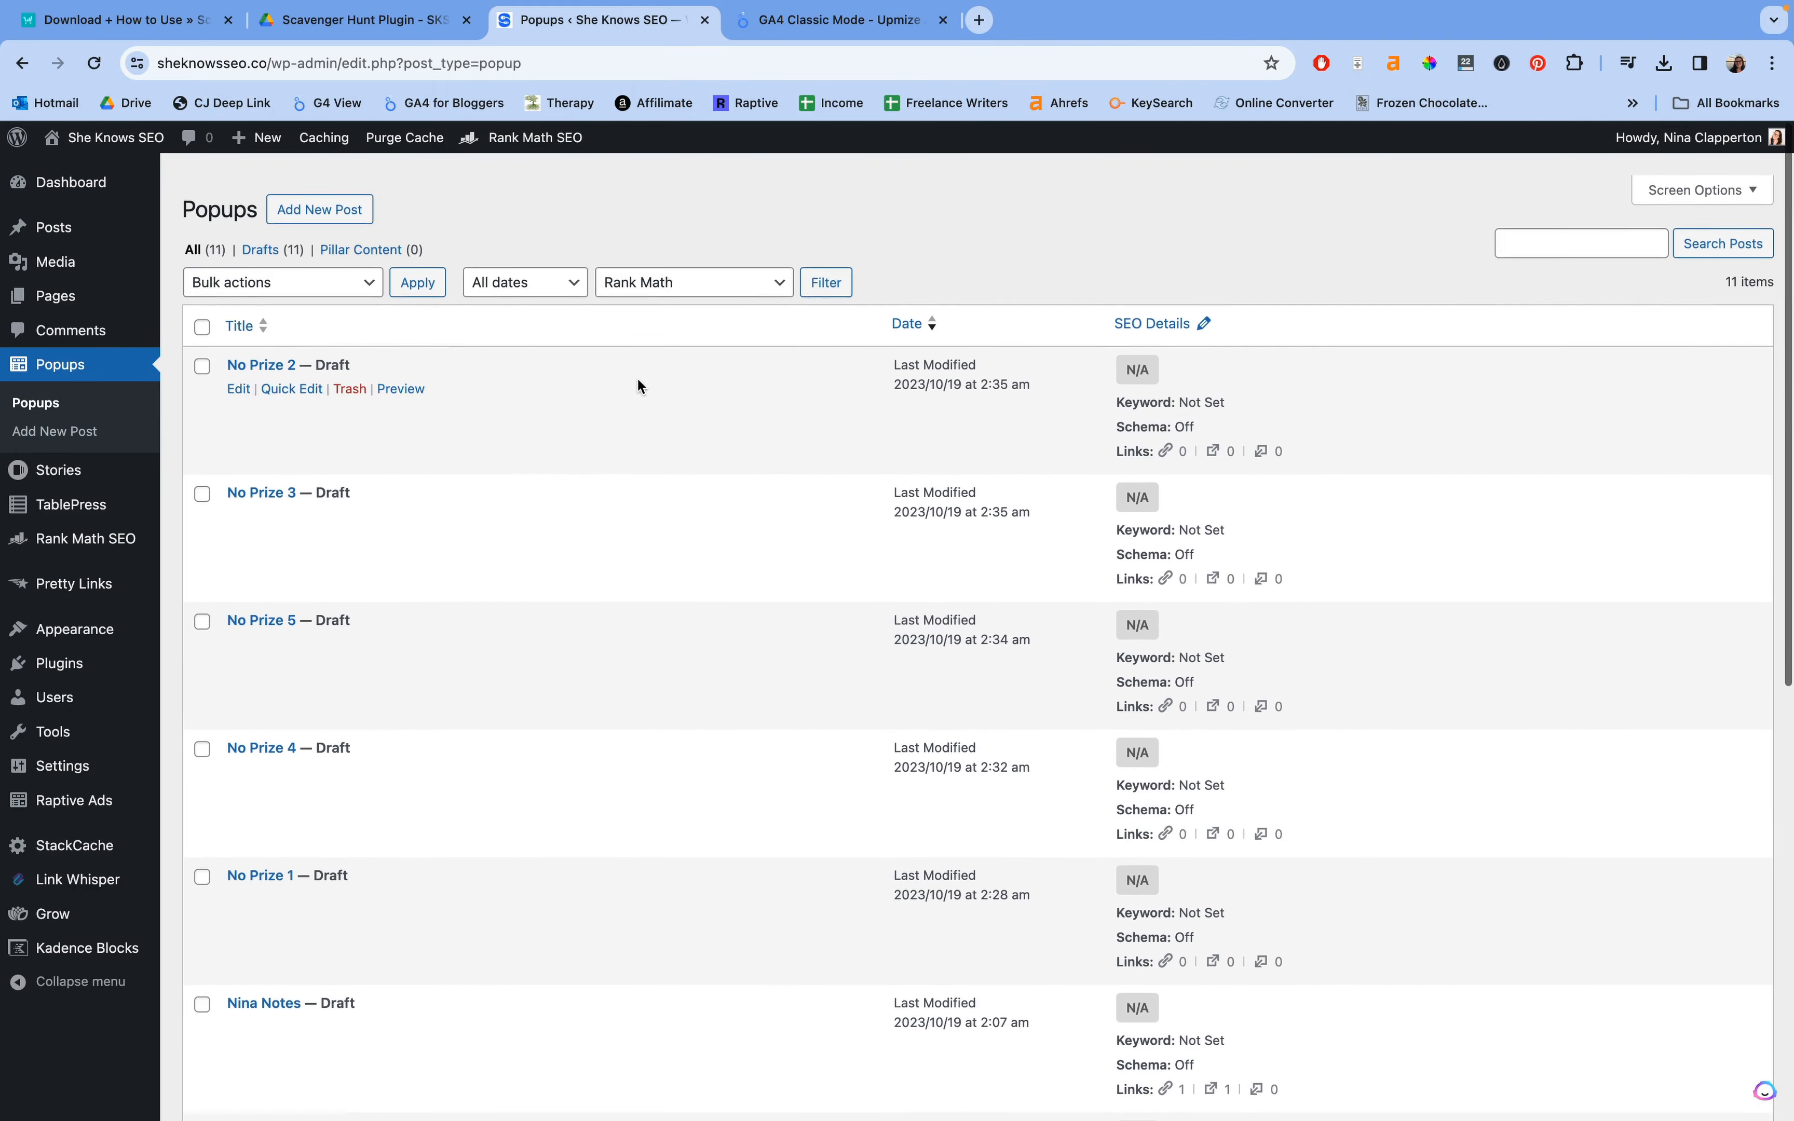
pyautogui.scroll(-1, 641, 385)
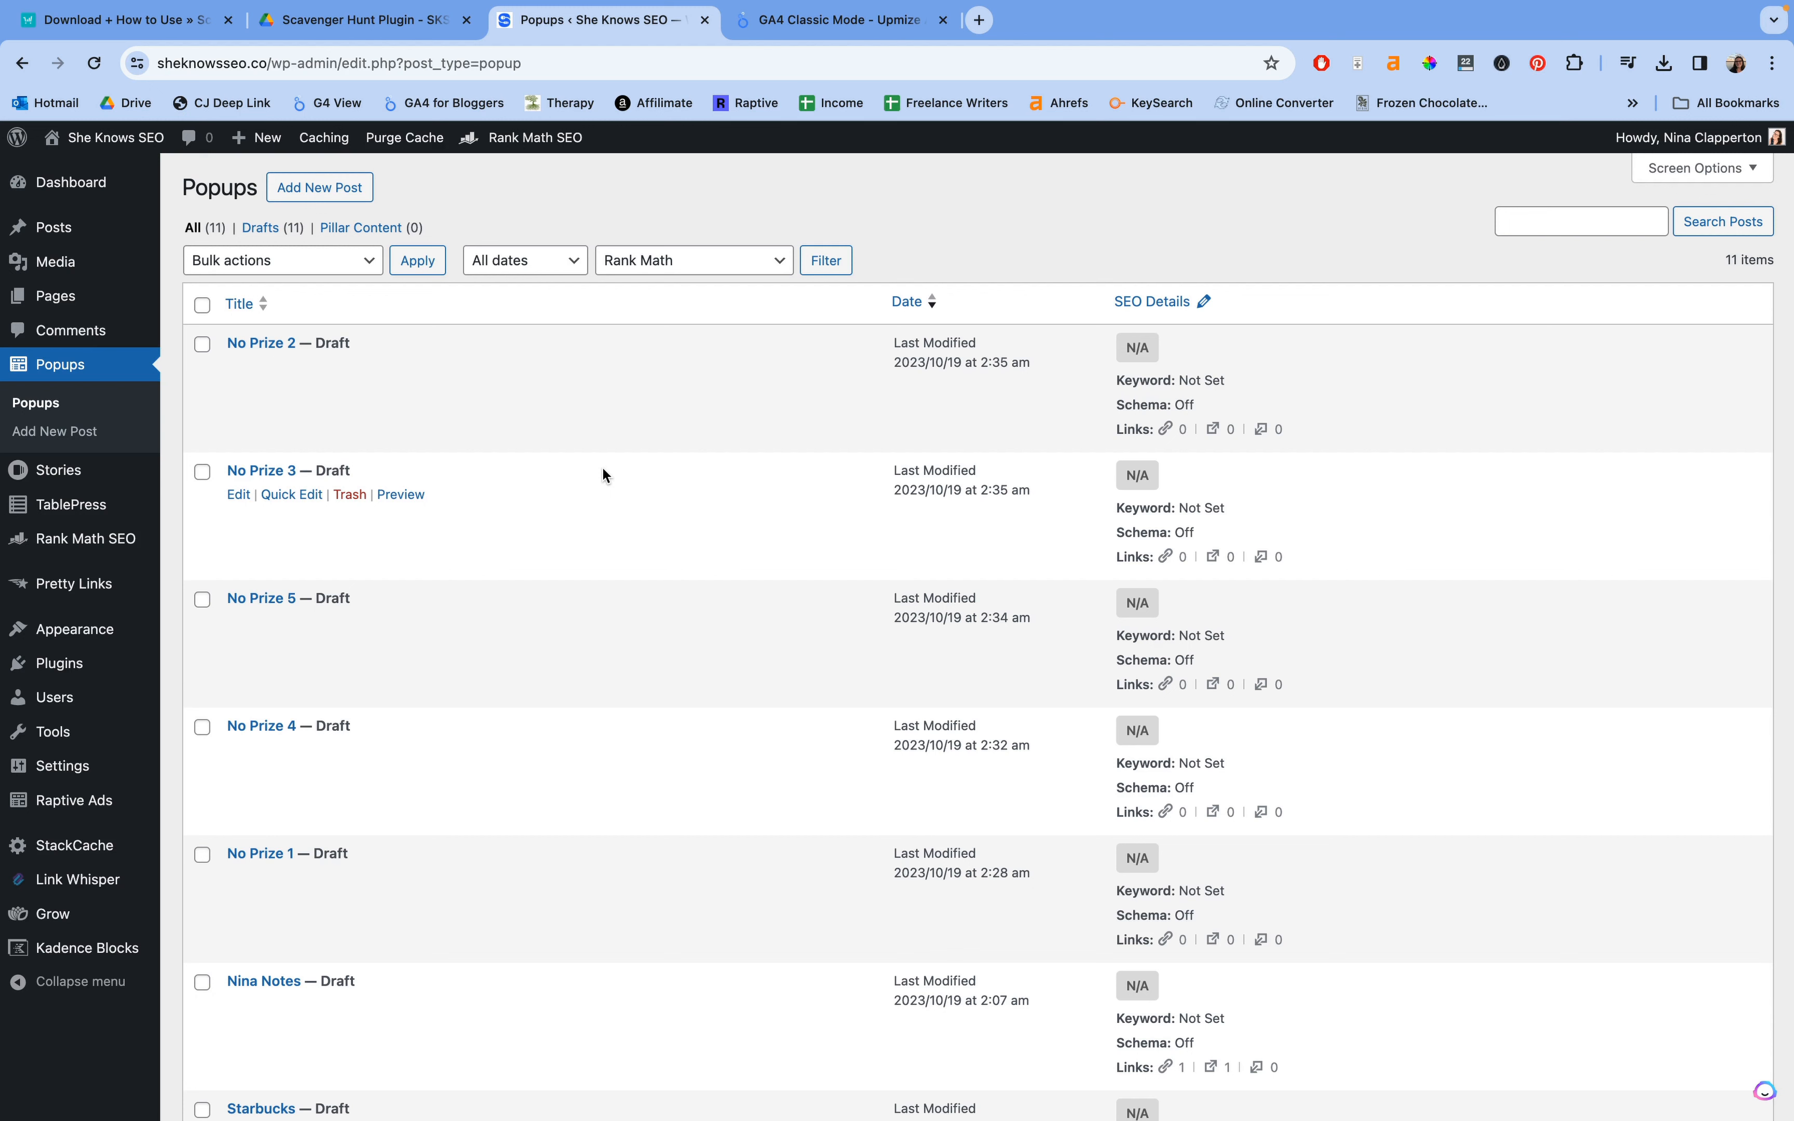
# Step: Open the No Prize 3 popup to review its text and image, and return to the Popups list
pyautogui.click(239, 495)
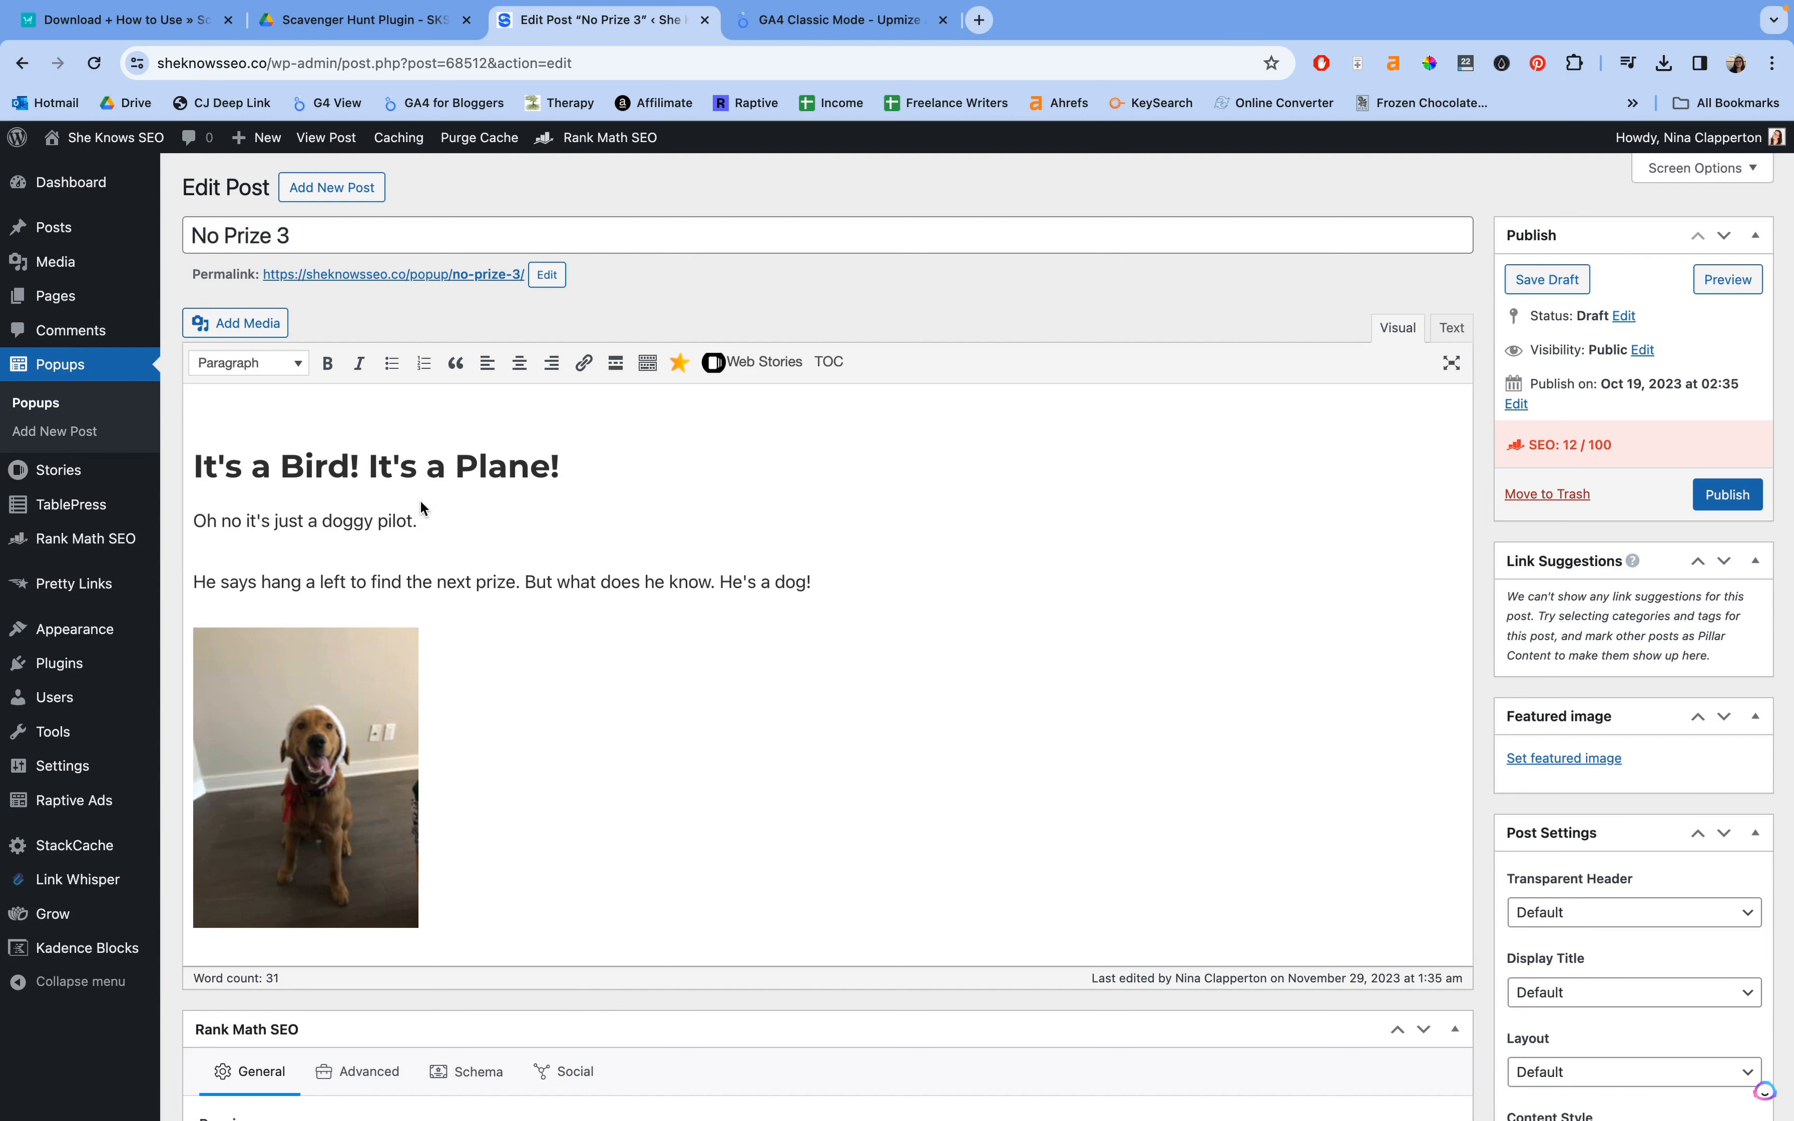
pyautogui.scroll(-2, 495, 462)
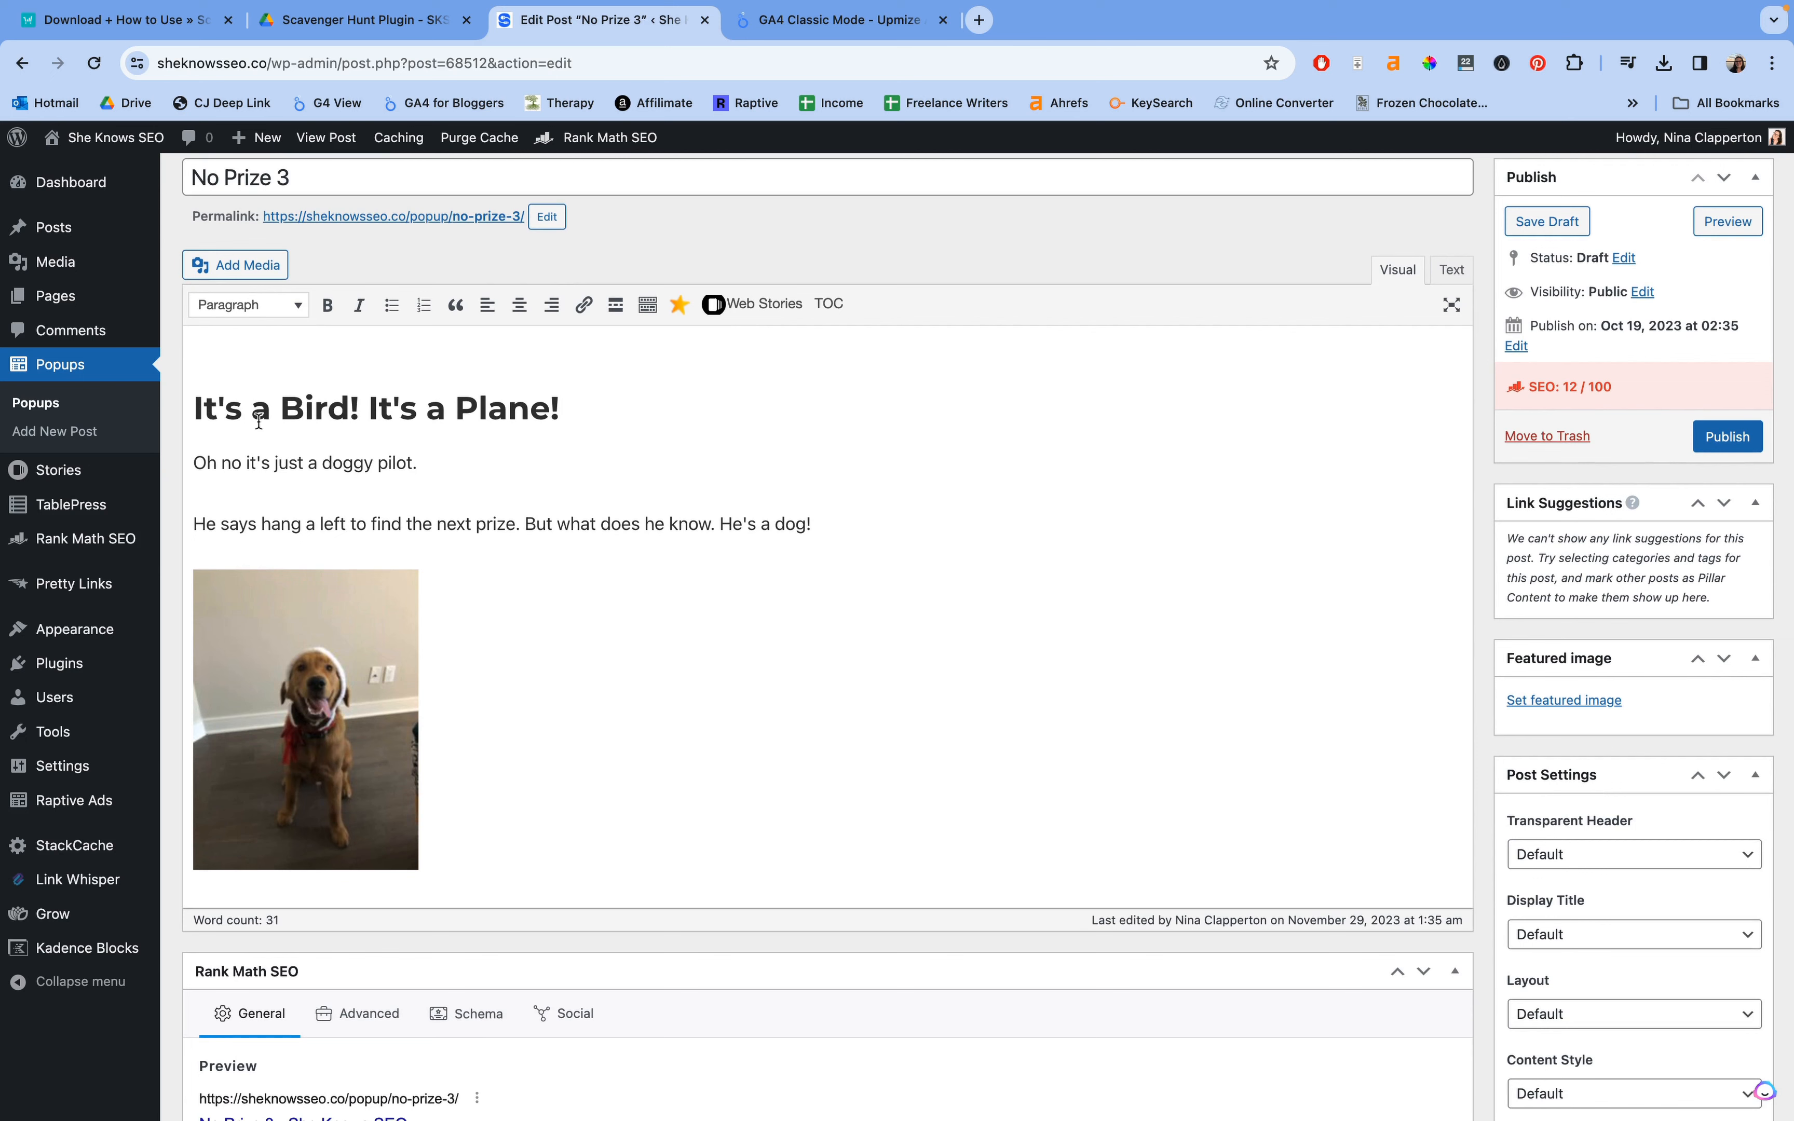
pyautogui.click(81, 404)
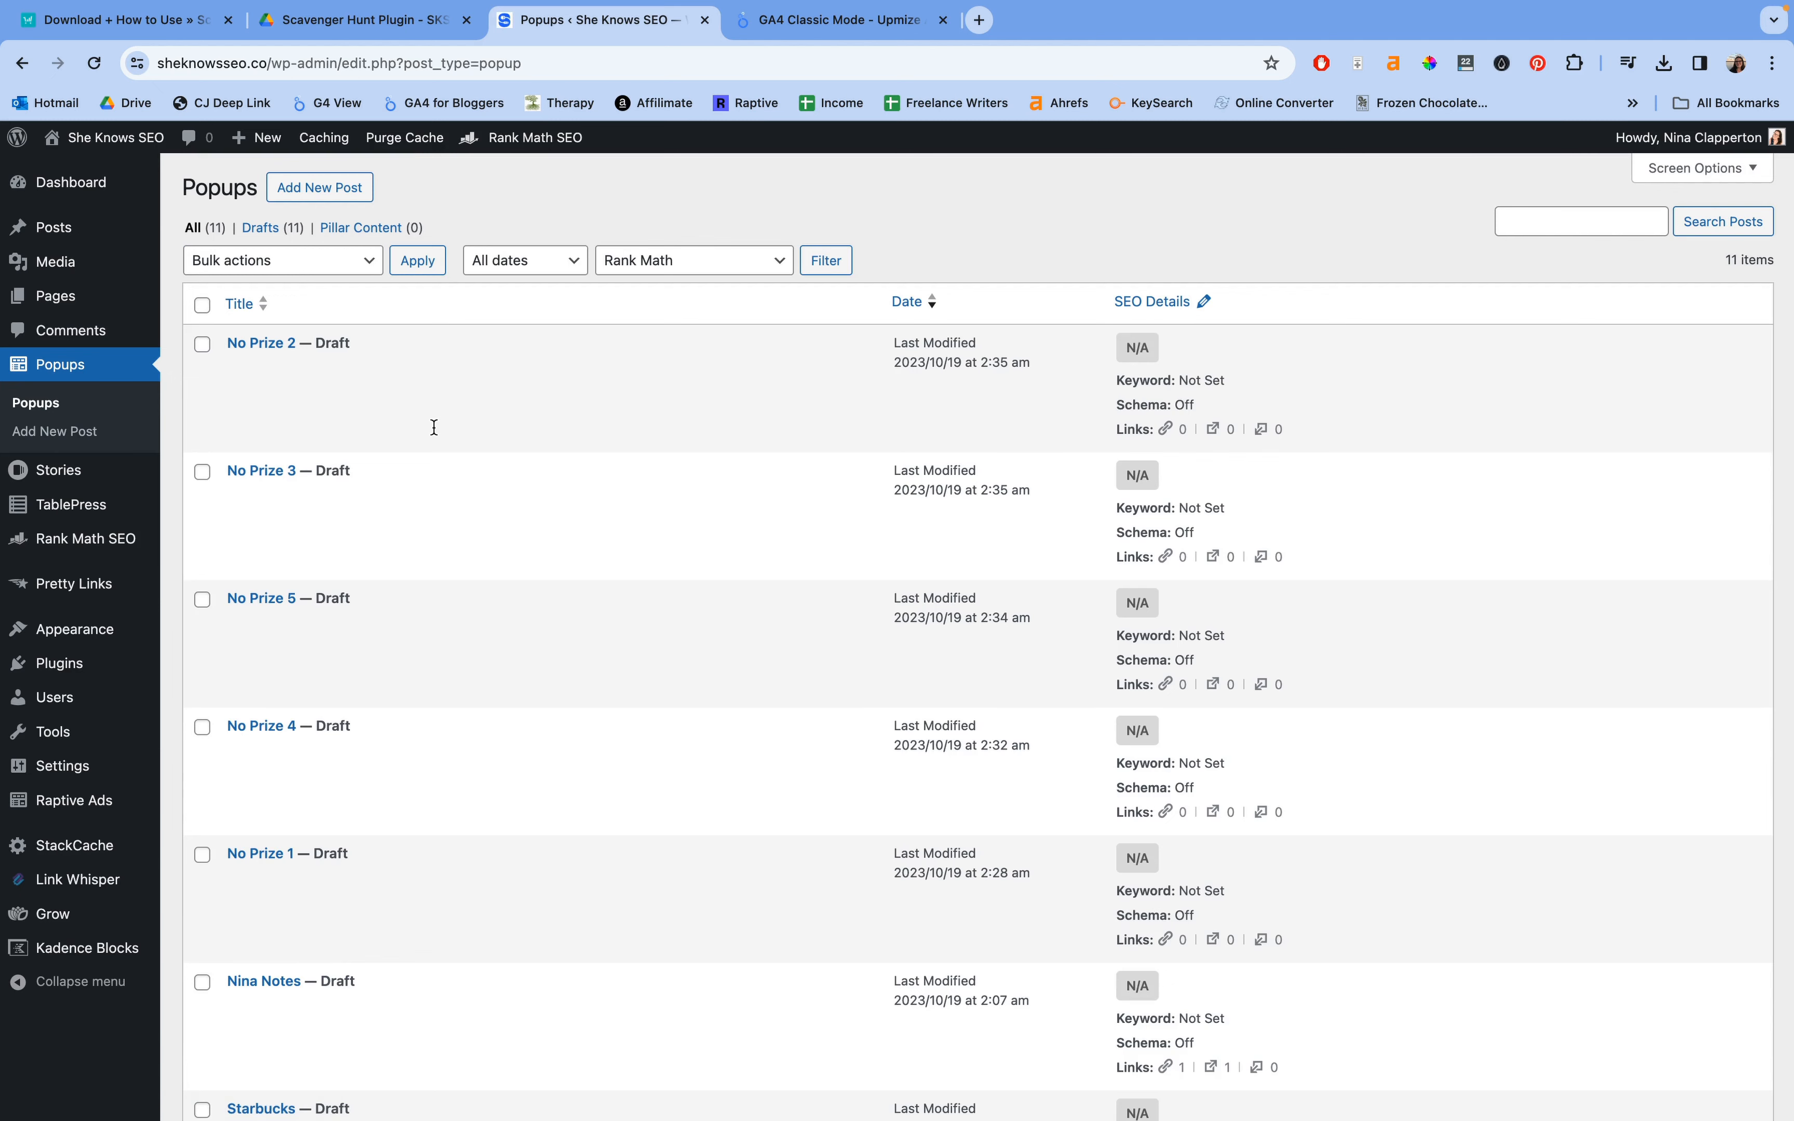
pyautogui.scroll(-10, 435, 428)
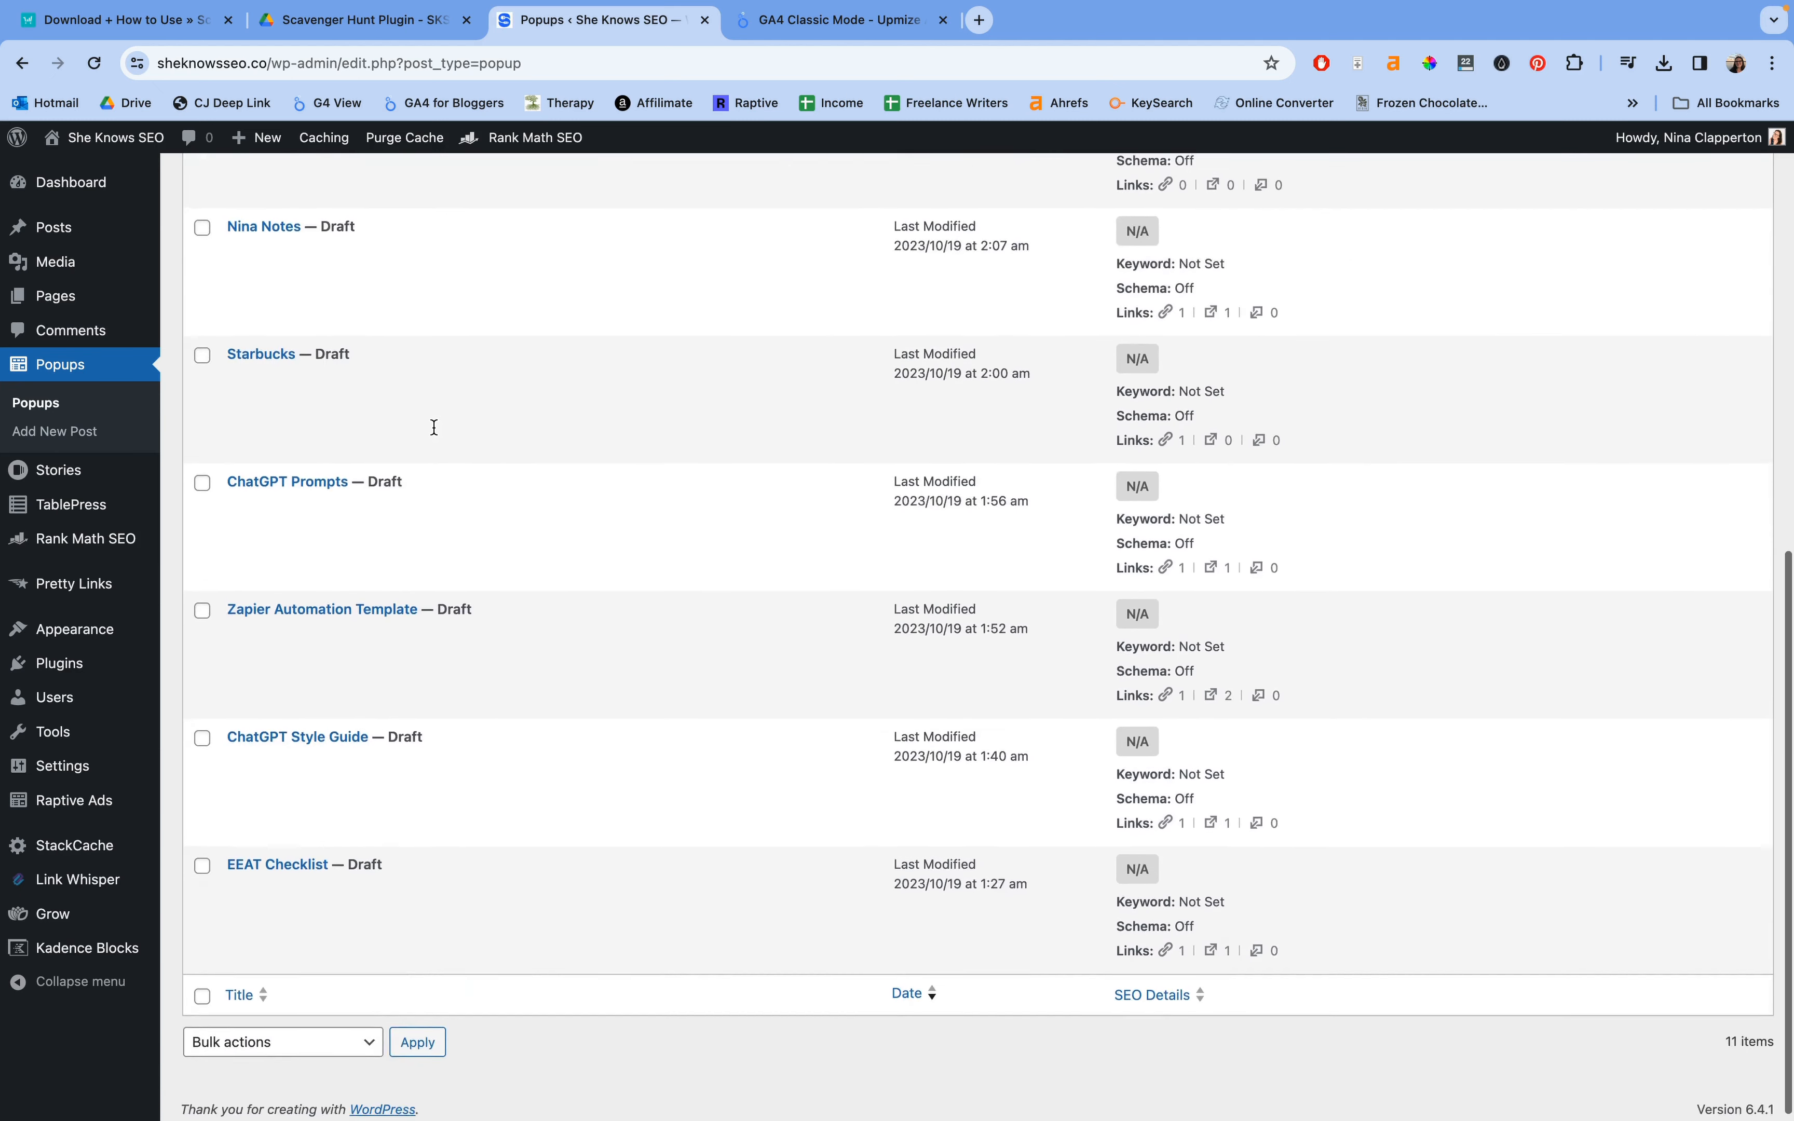
pyautogui.scroll(10, 435, 428)
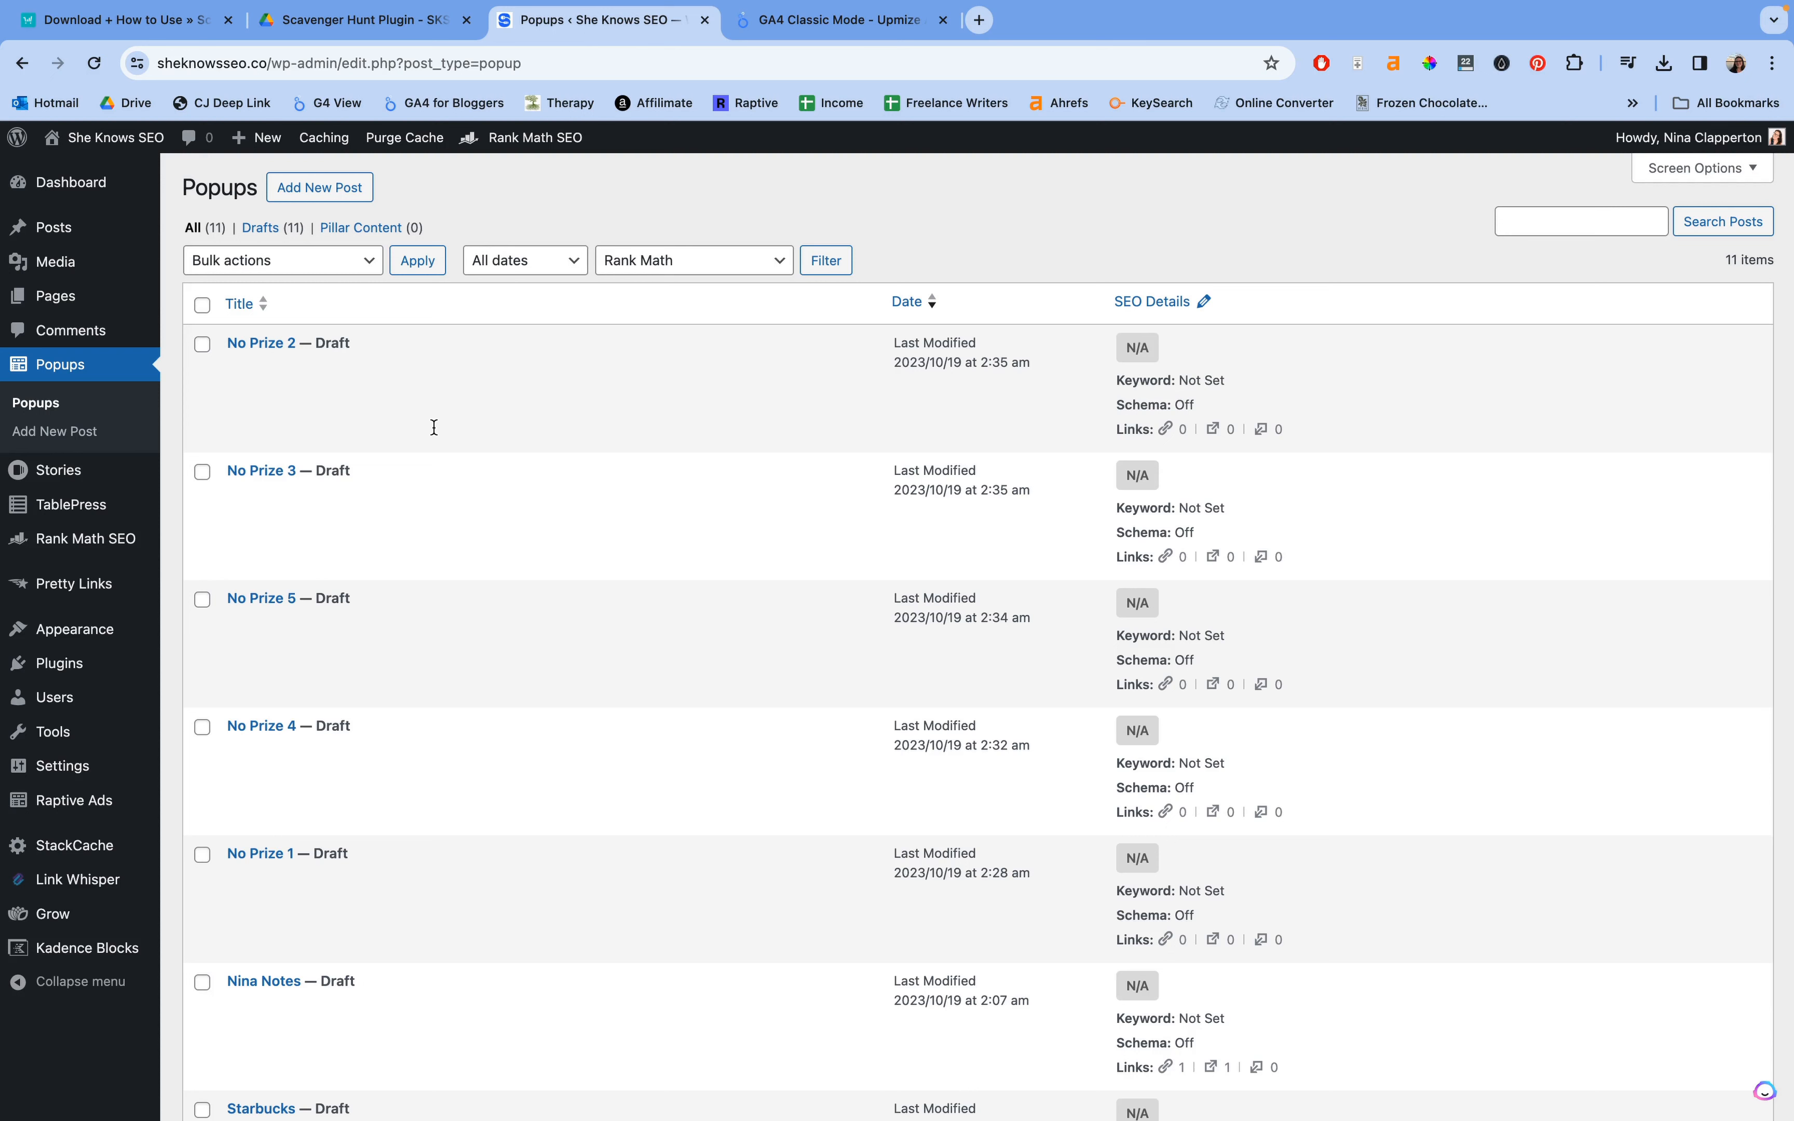
# Step: Start a new popup post and examine its title field, content area and heading style options
pyautogui.click(347, 189)
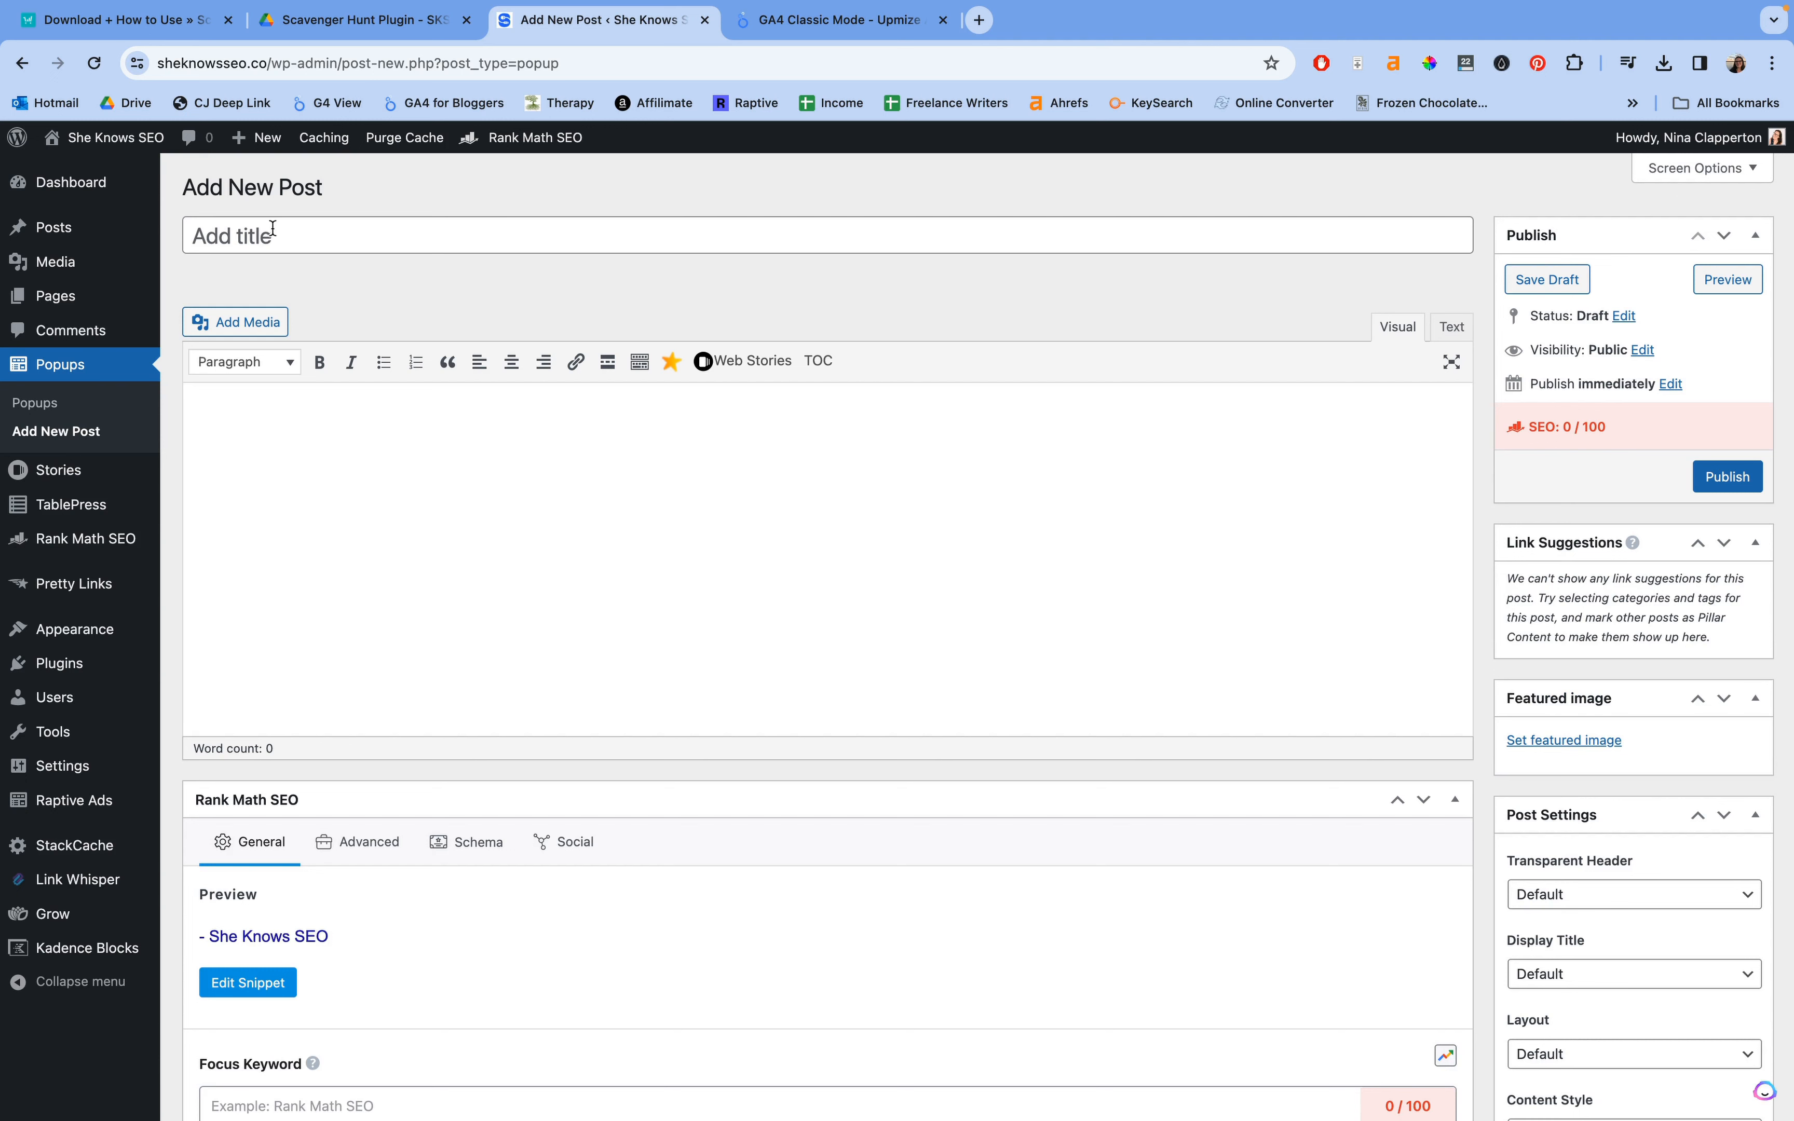
pyautogui.click(481, 237)
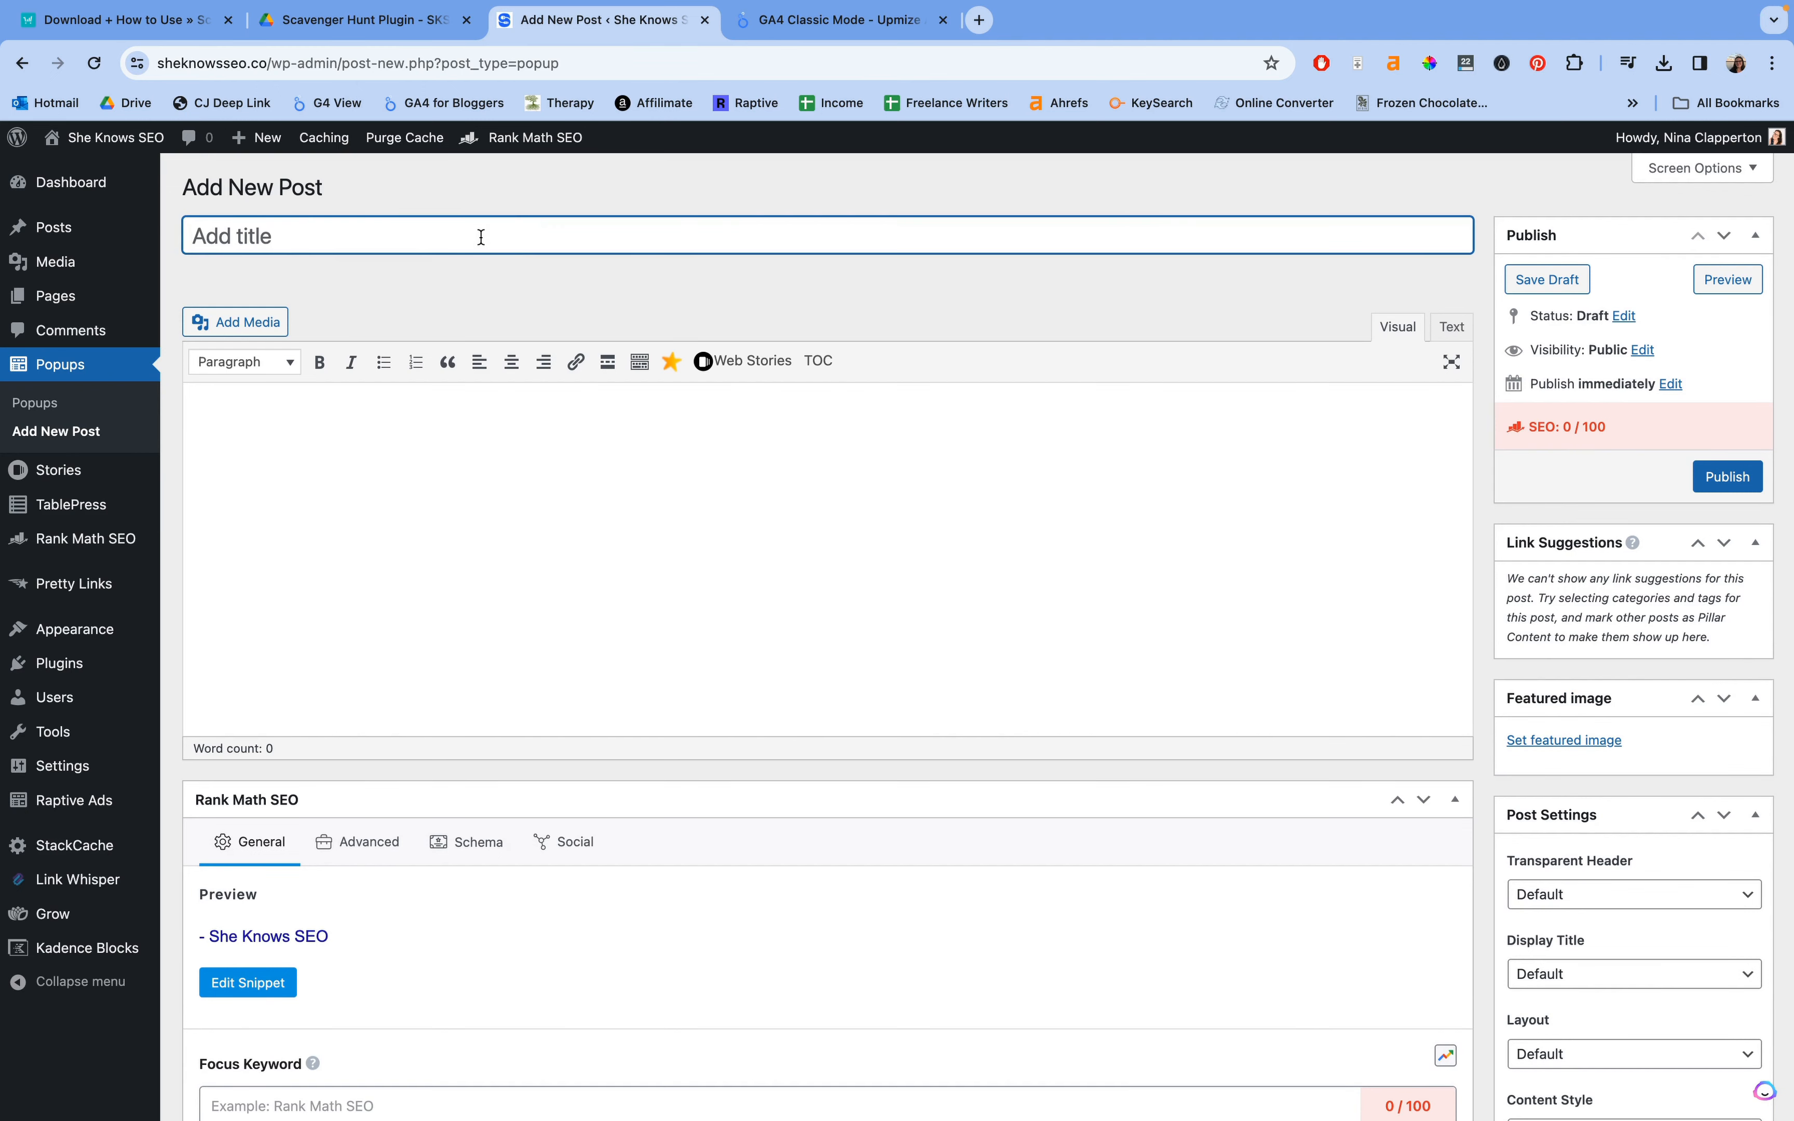
pyautogui.click(449, 459)
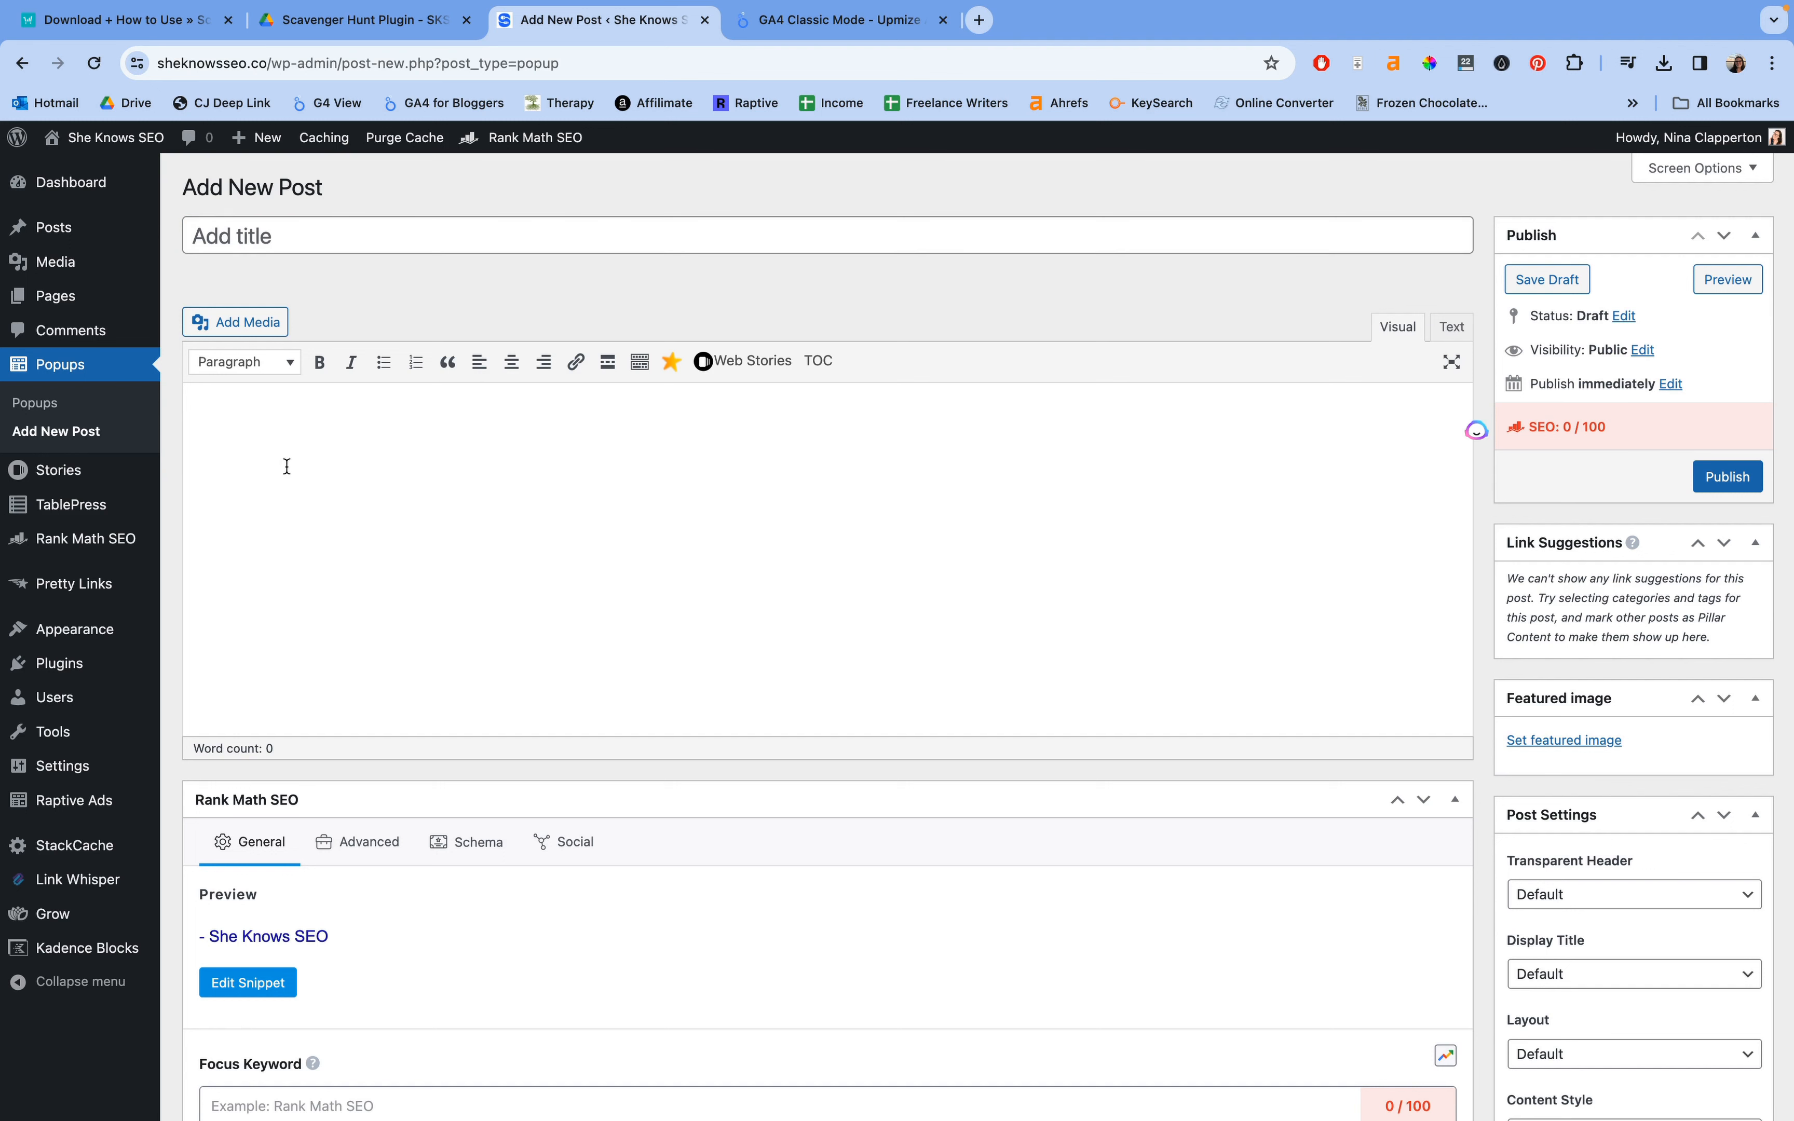
pyautogui.click(256, 361)
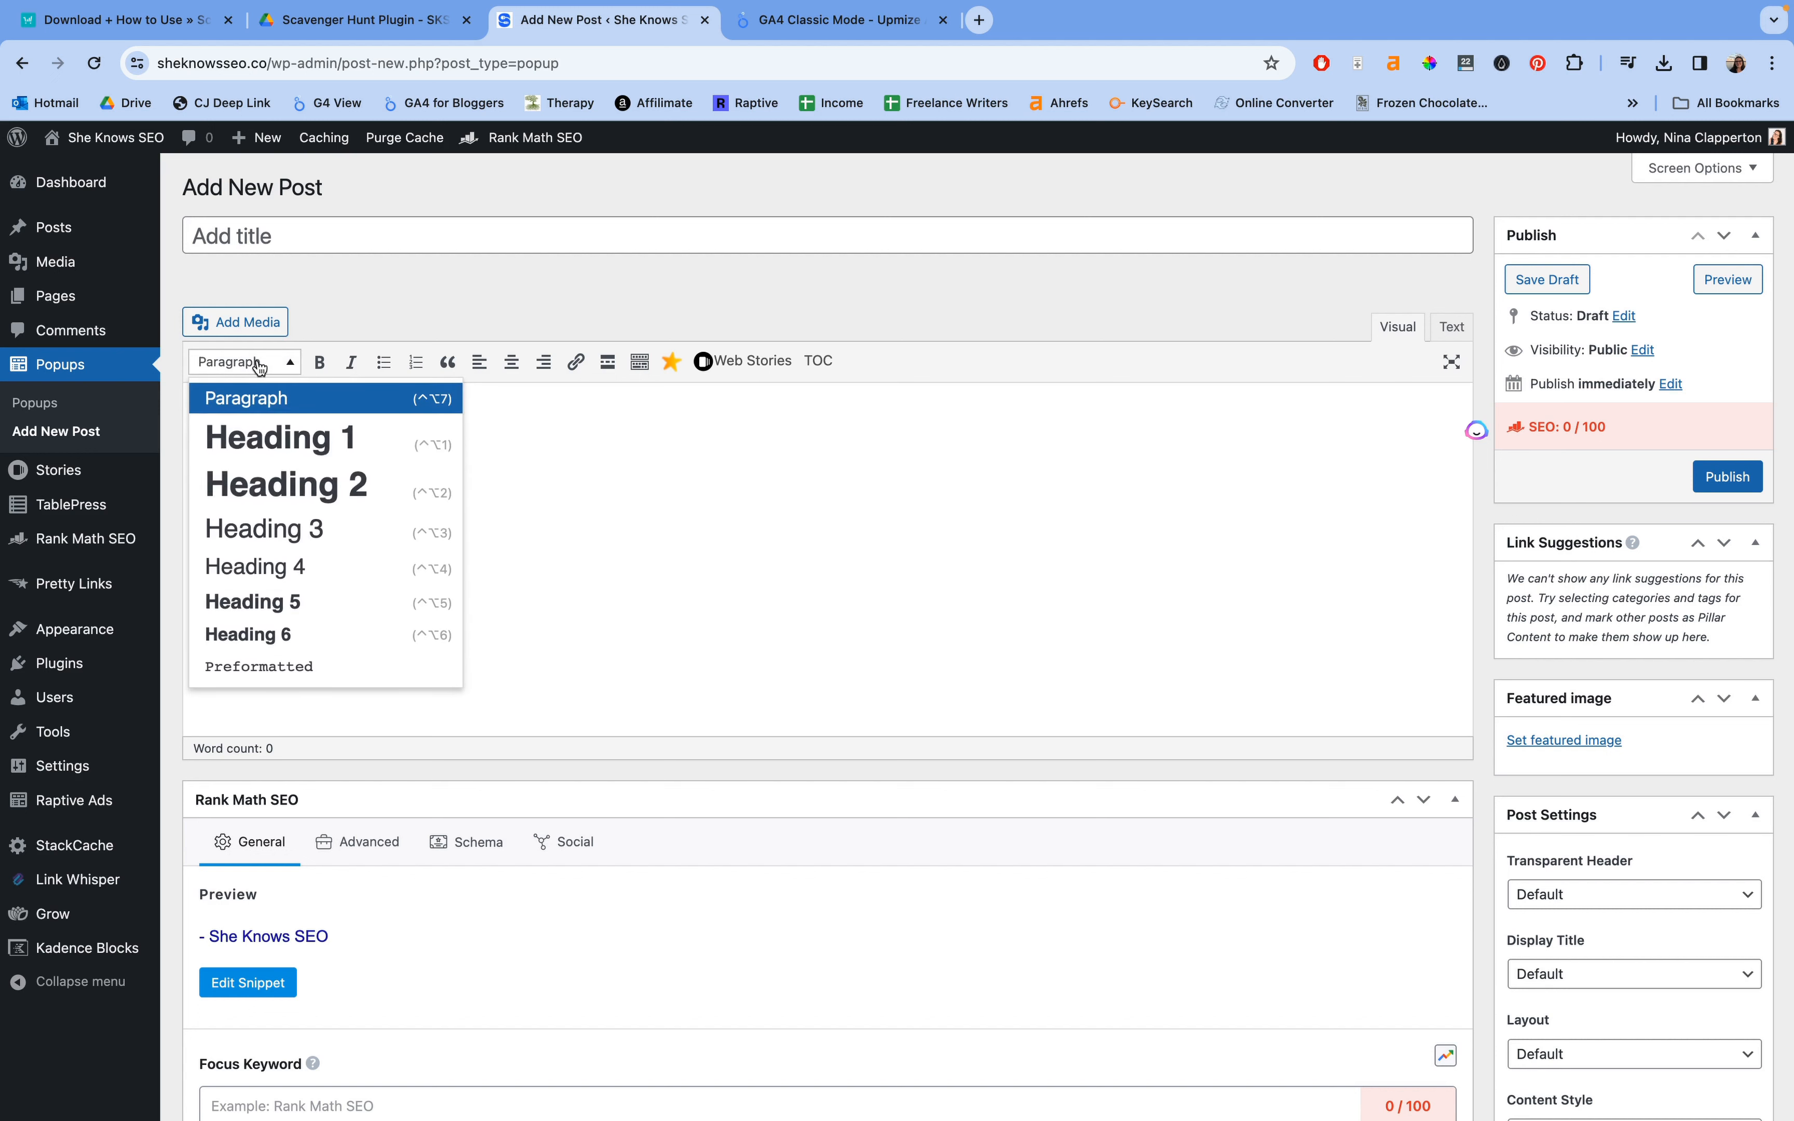
pyautogui.click(620, 498)
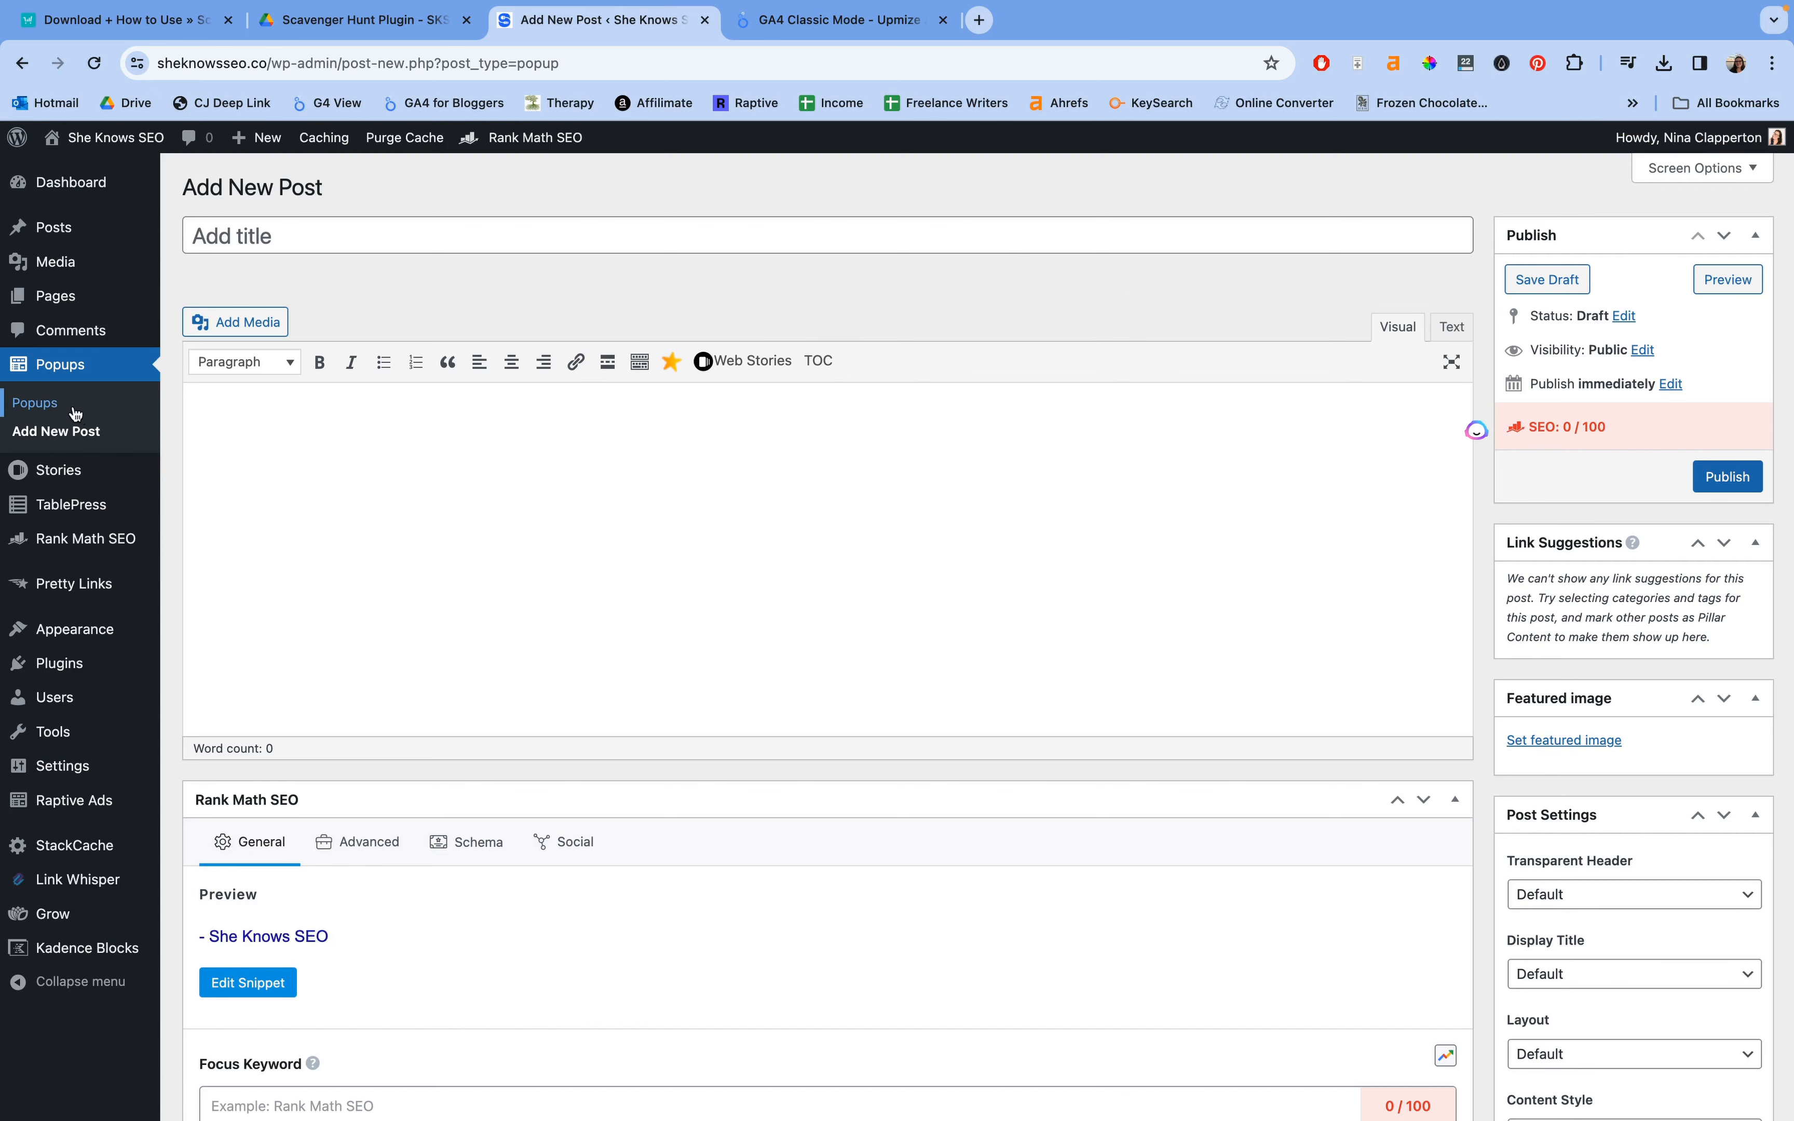
# Step: Open the No Prize 3 draft from the Popups list and publish it
pyautogui.click(35, 402)
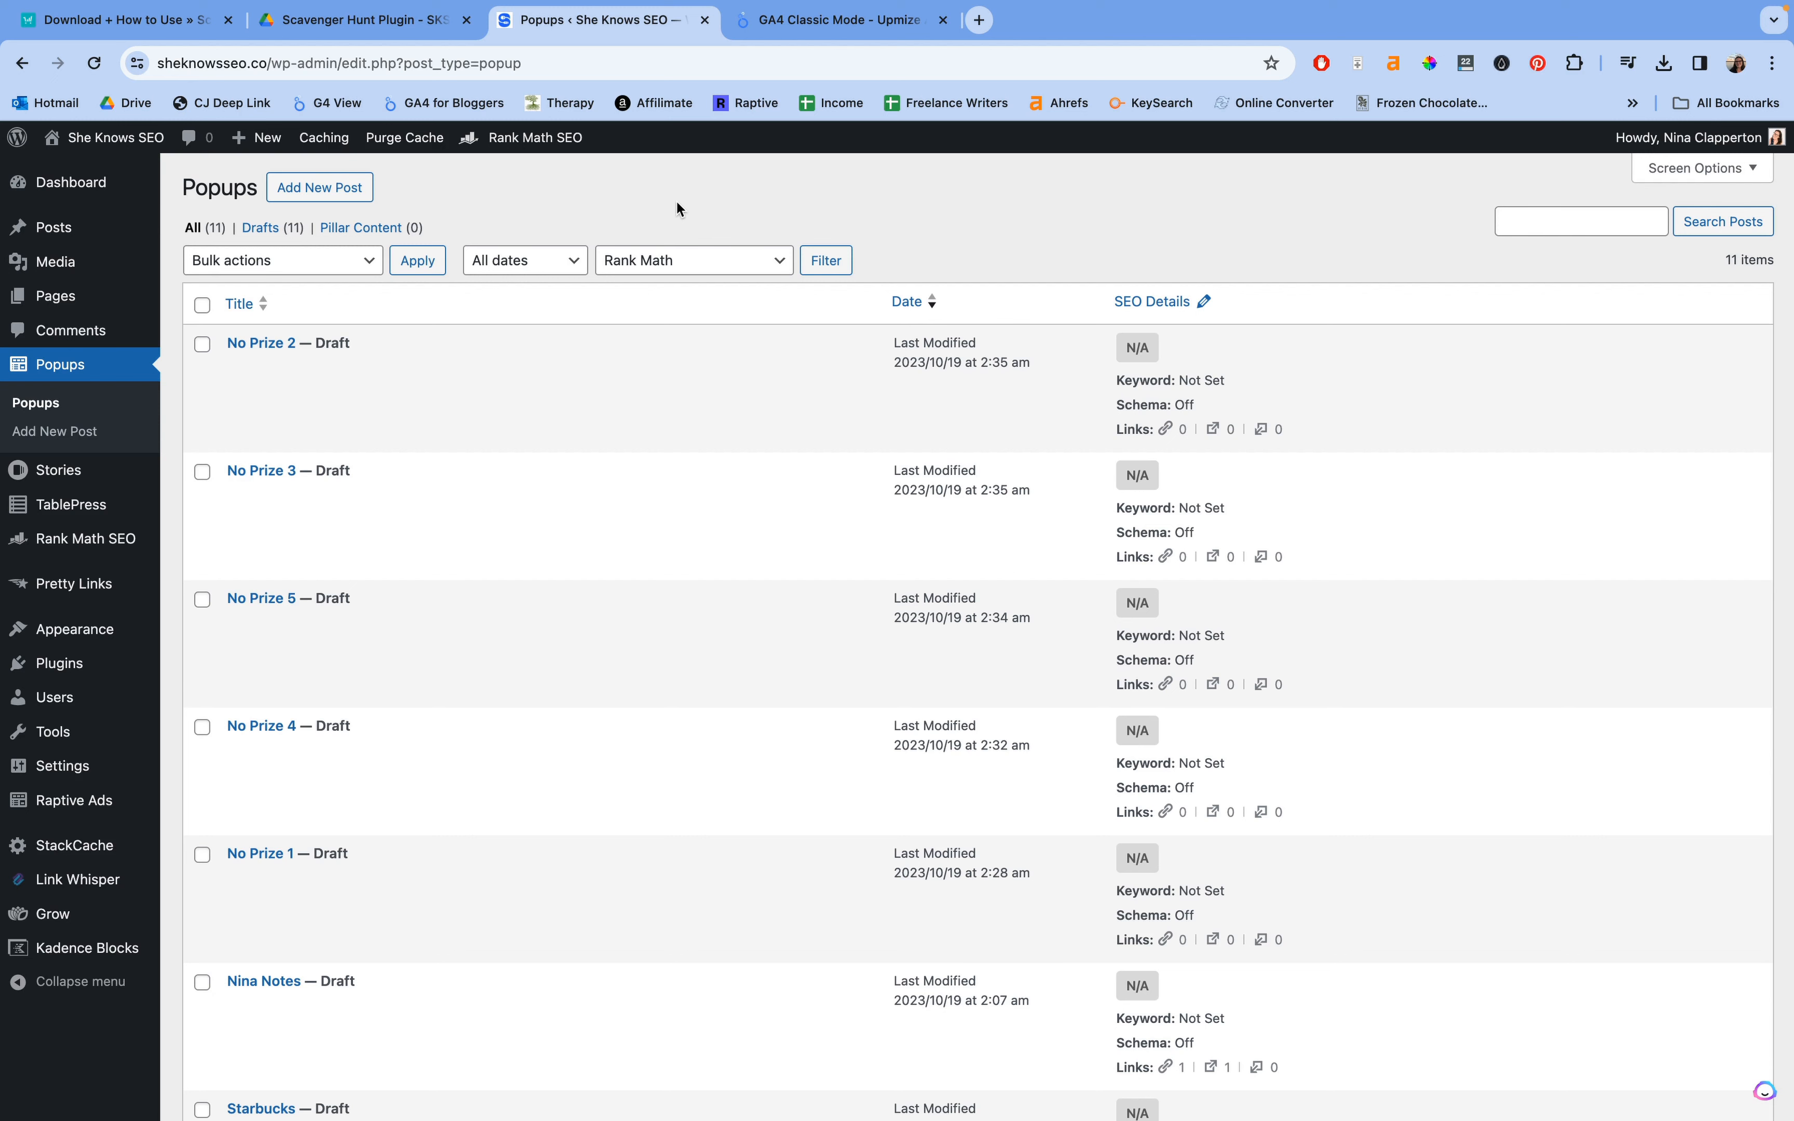
pyautogui.scroll(-4, 677, 208)
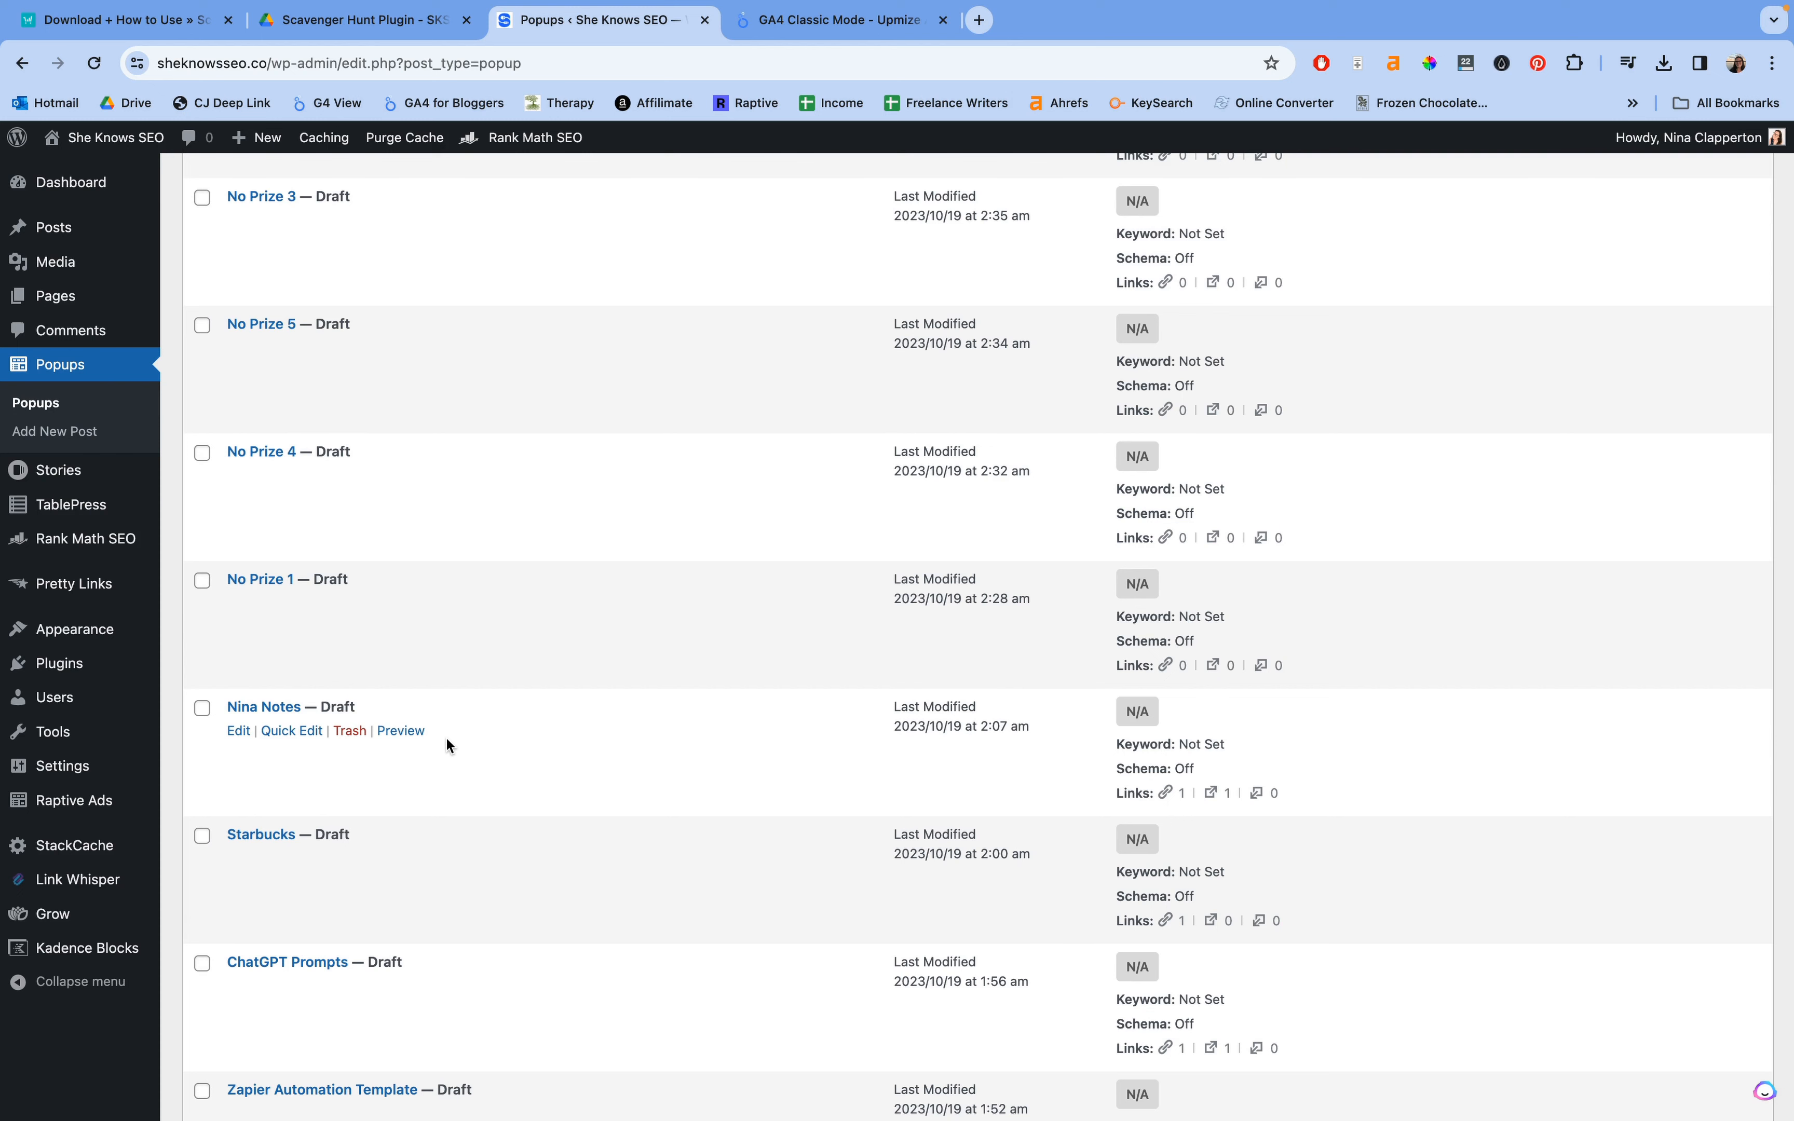
pyautogui.scroll(5, 446, 738)
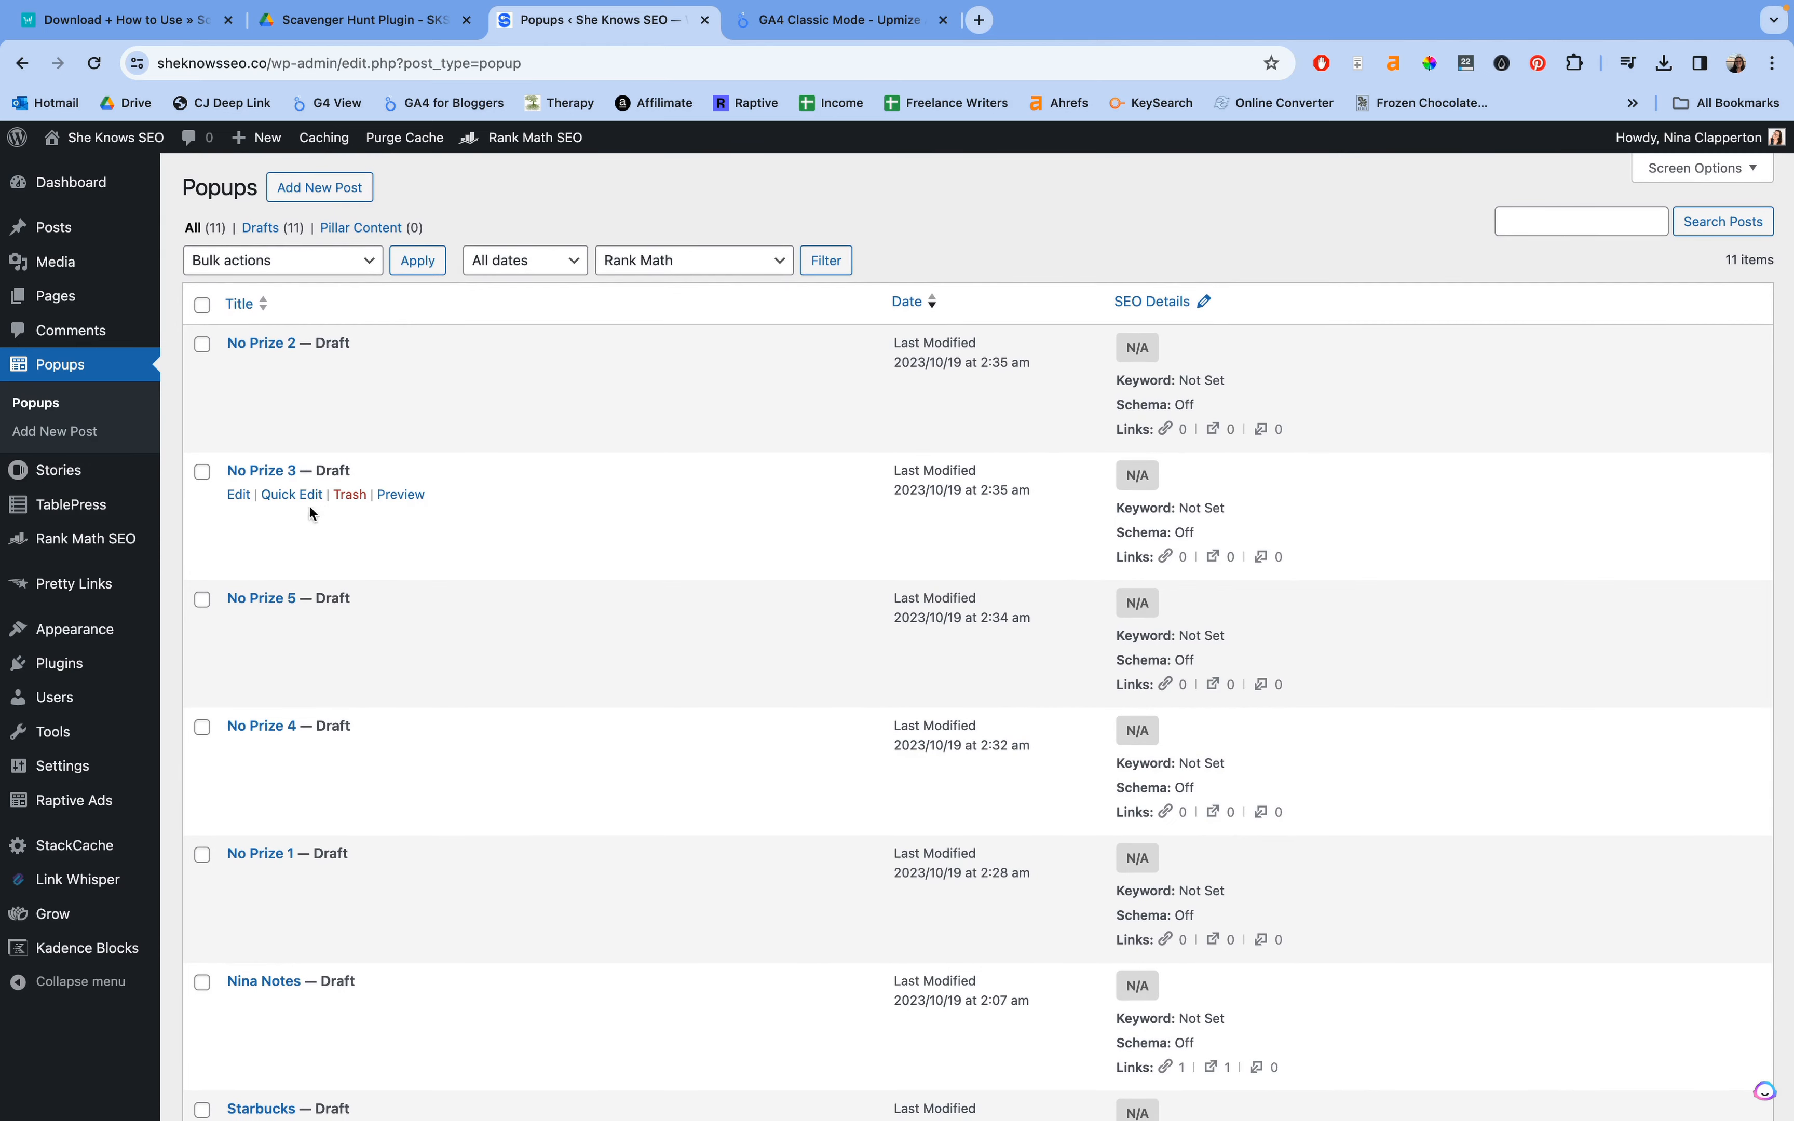
pyautogui.click(238, 495)
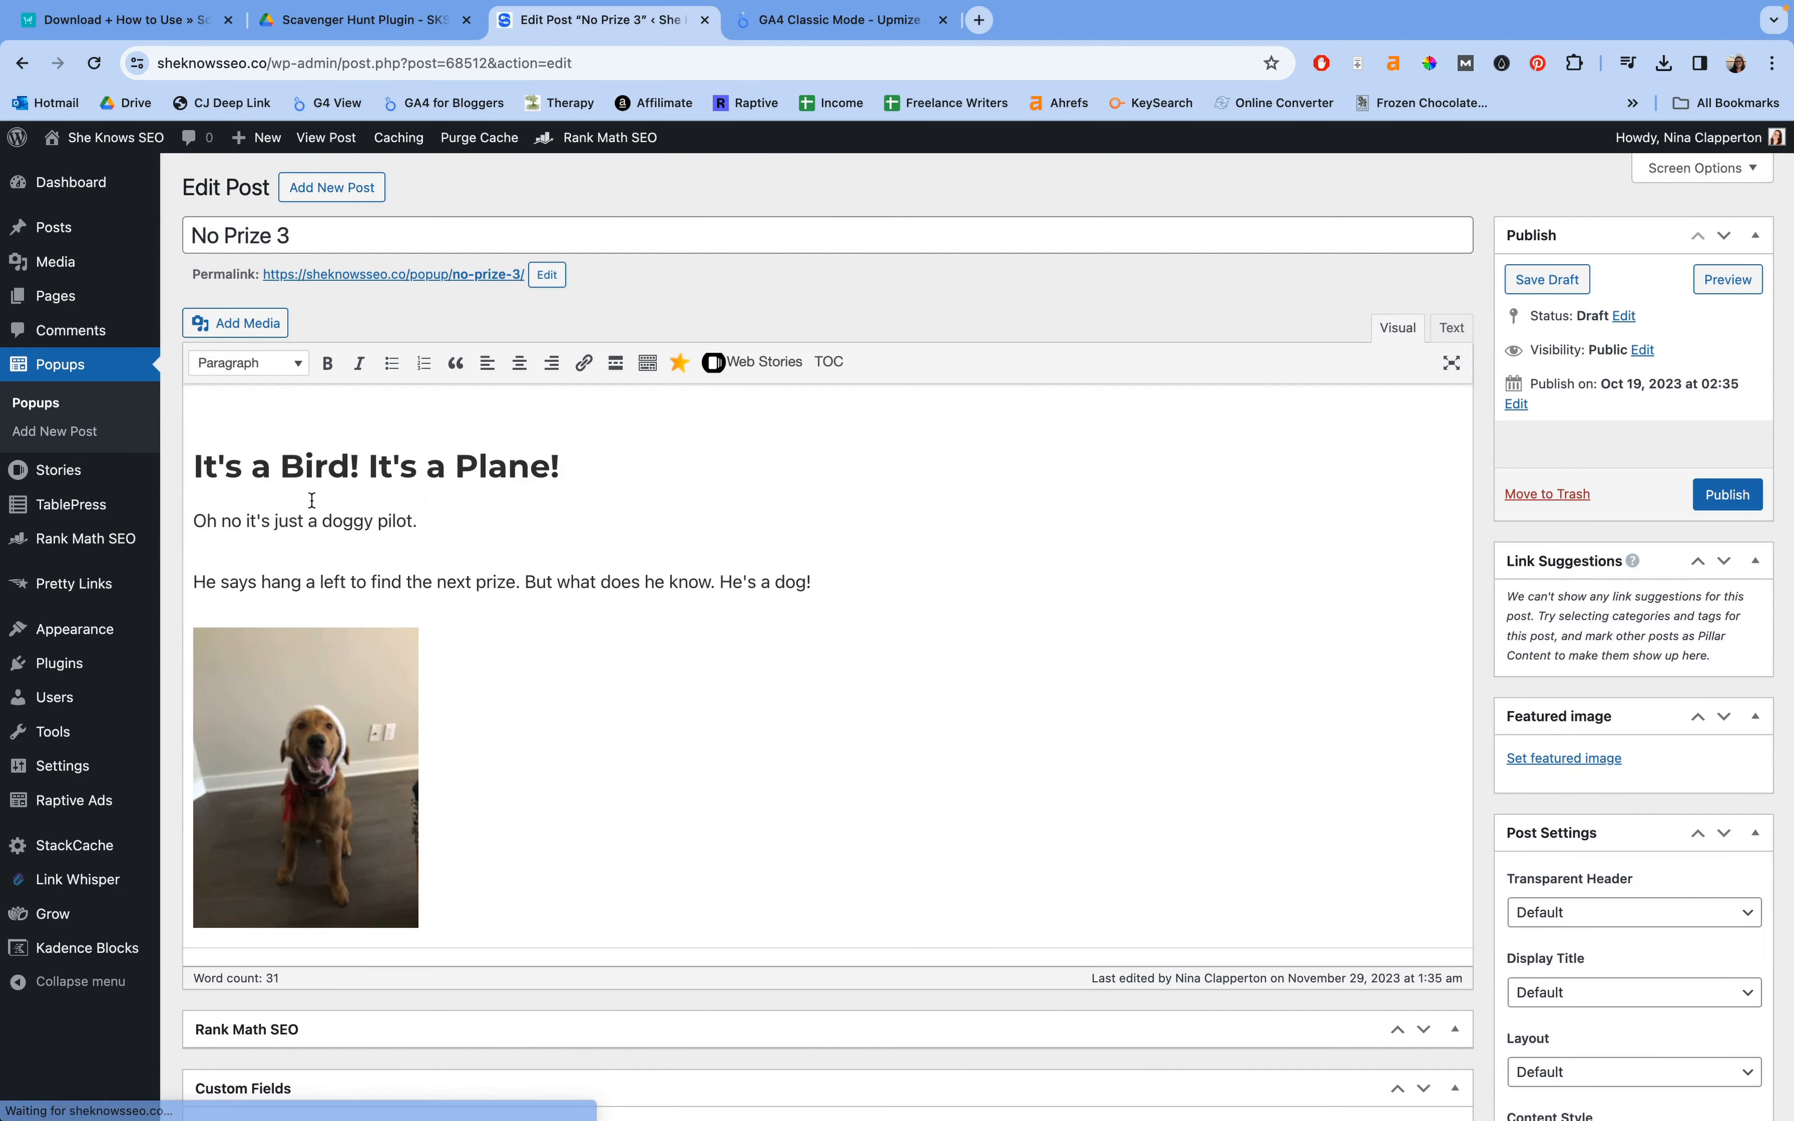
pyautogui.click(1713, 502)
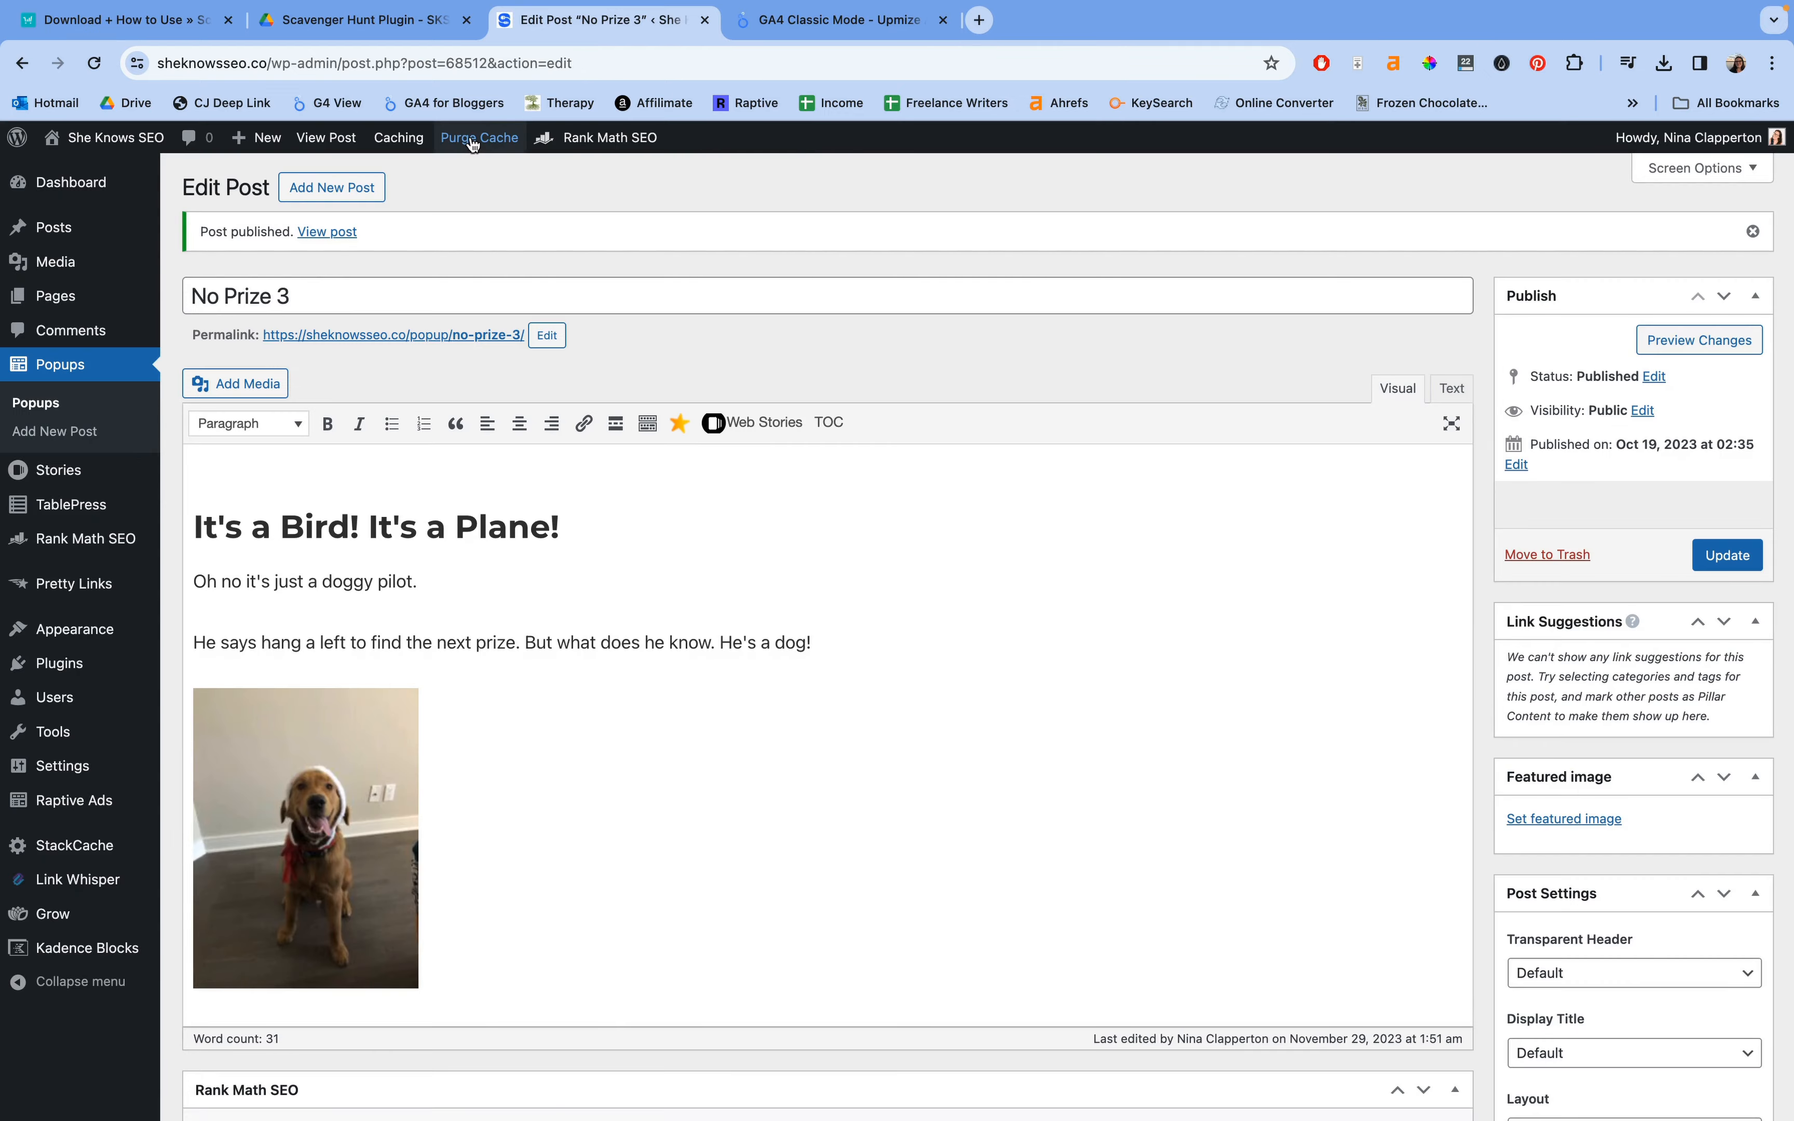
# Step: Switch to the incognito browser window and check the No Prize 3 popup's text on the live article
pyautogui.hotkey('ctrl', 'Left')
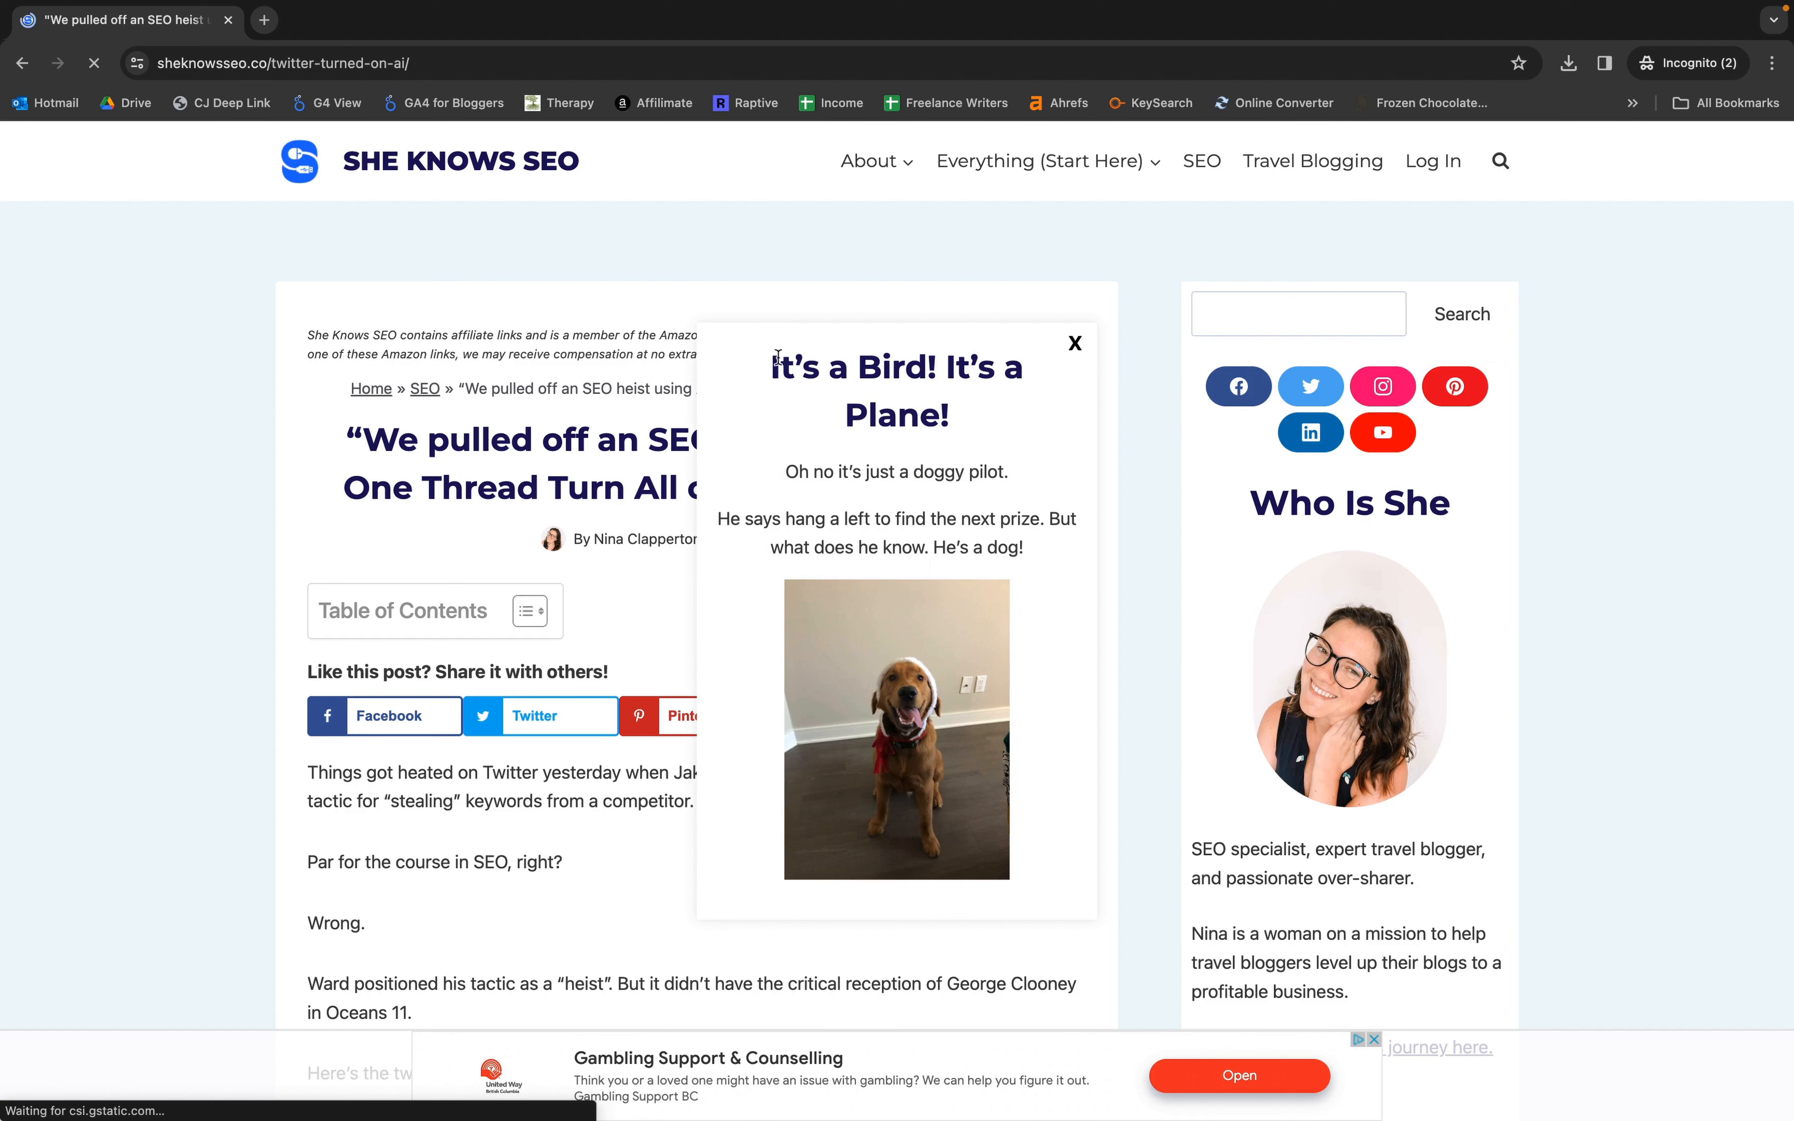
pyautogui.moveTo(763, 364); pyautogui.dragTo(1036, 576)
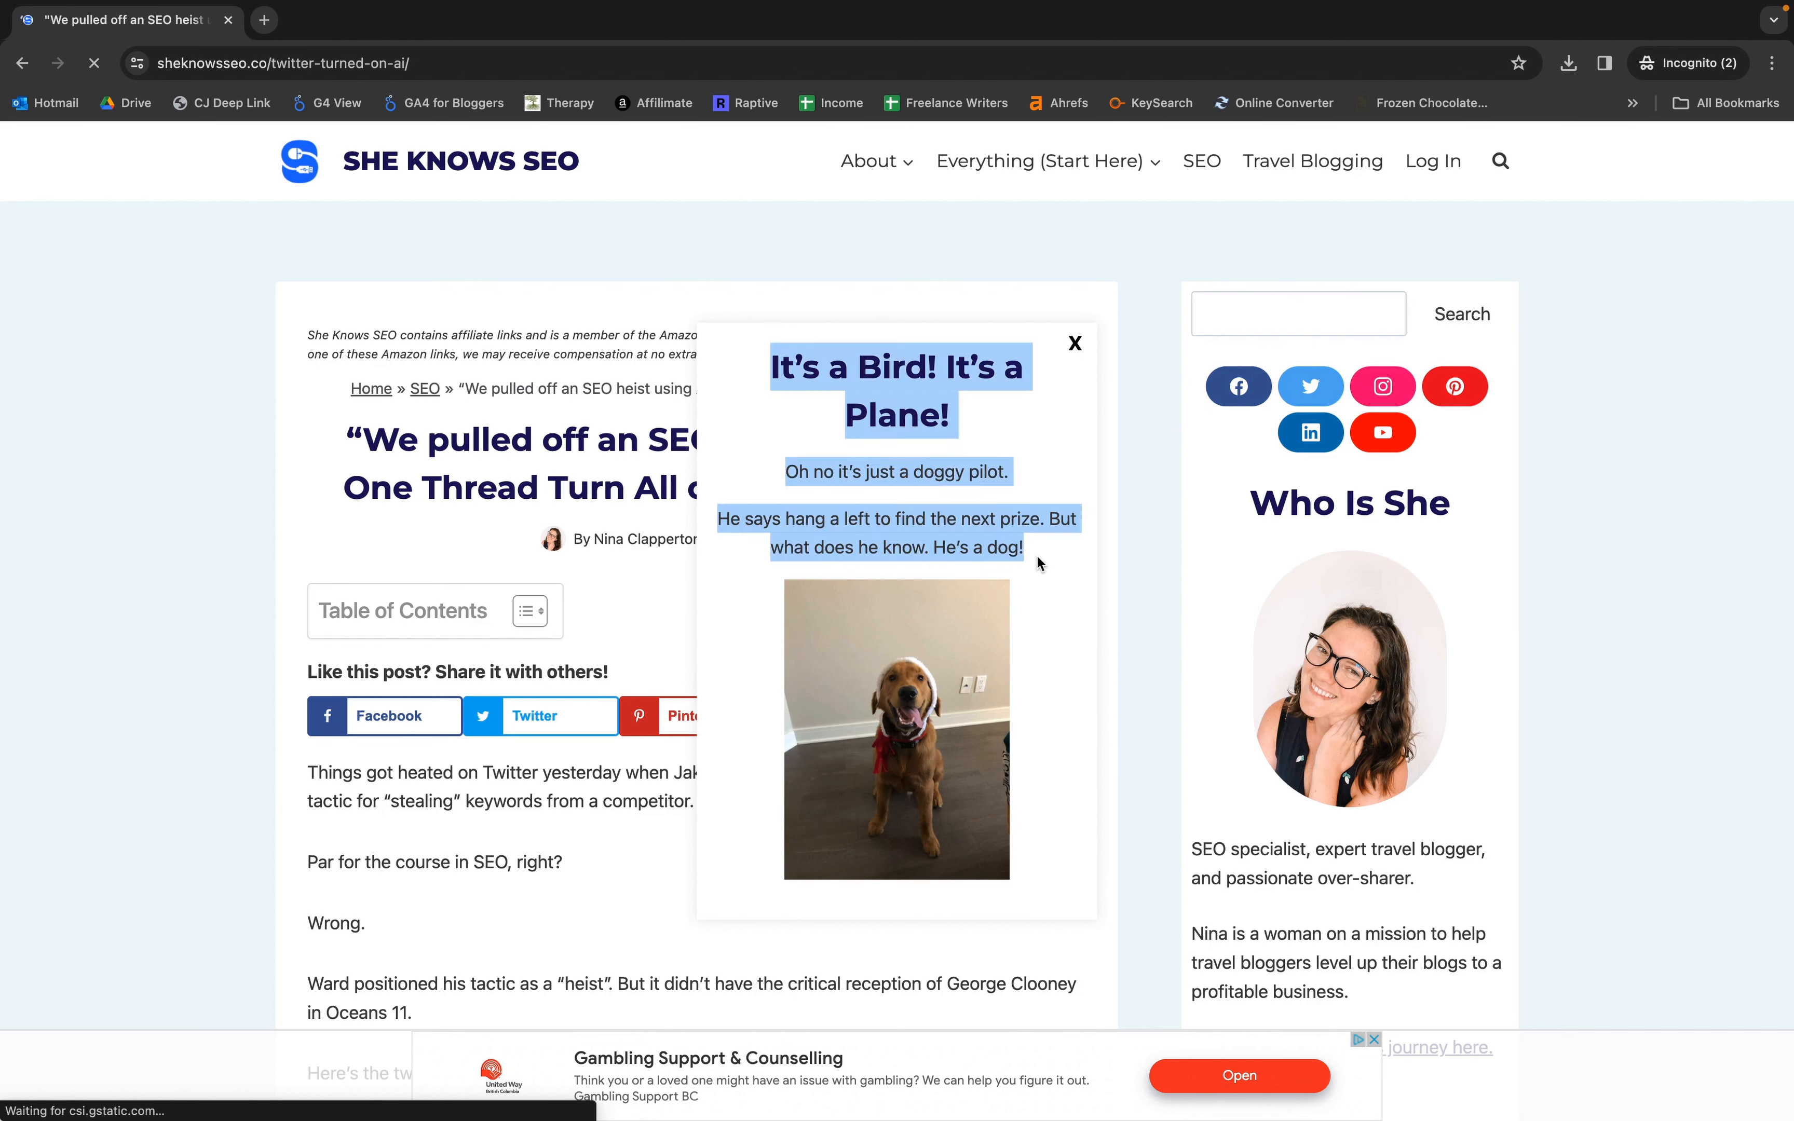
# Step: Dismiss the No Prize 3 popup on the live article and look over the page beneath it
pyautogui.click(1038, 564)
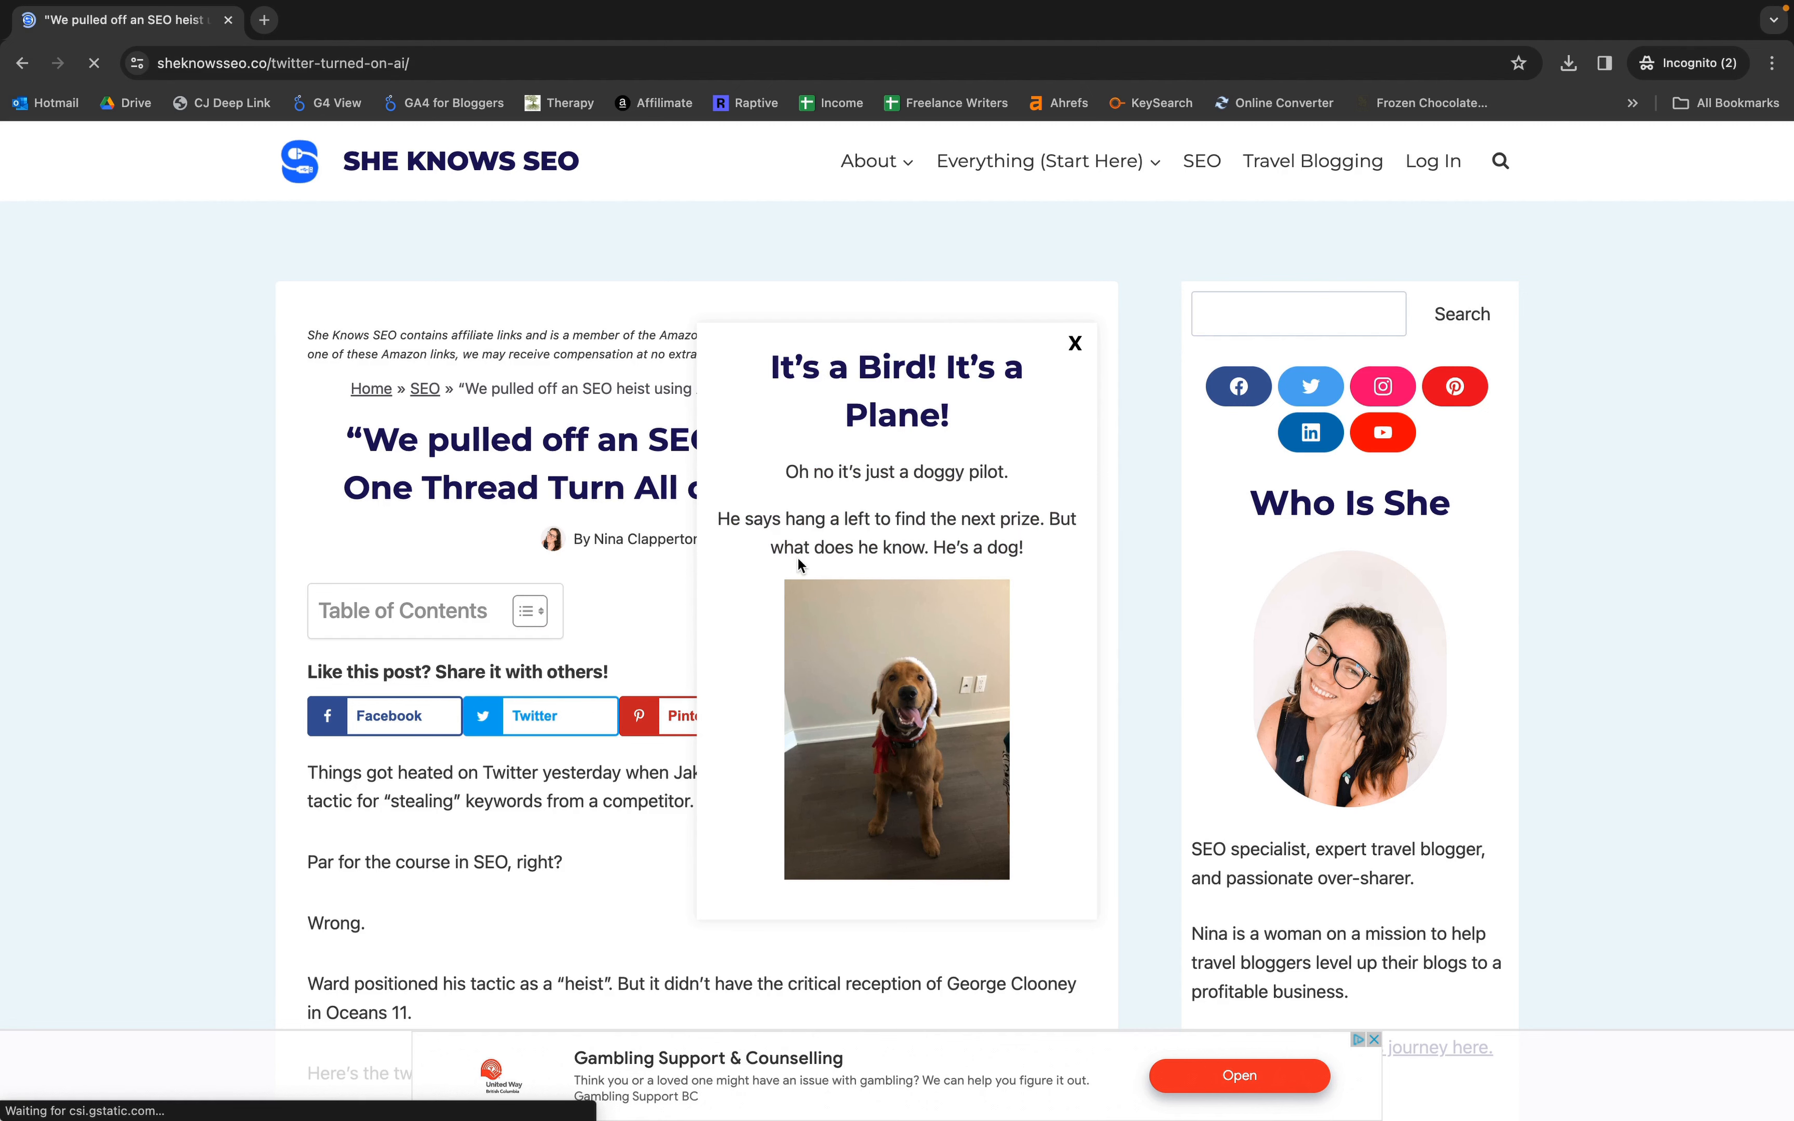
pyautogui.click(1075, 343)
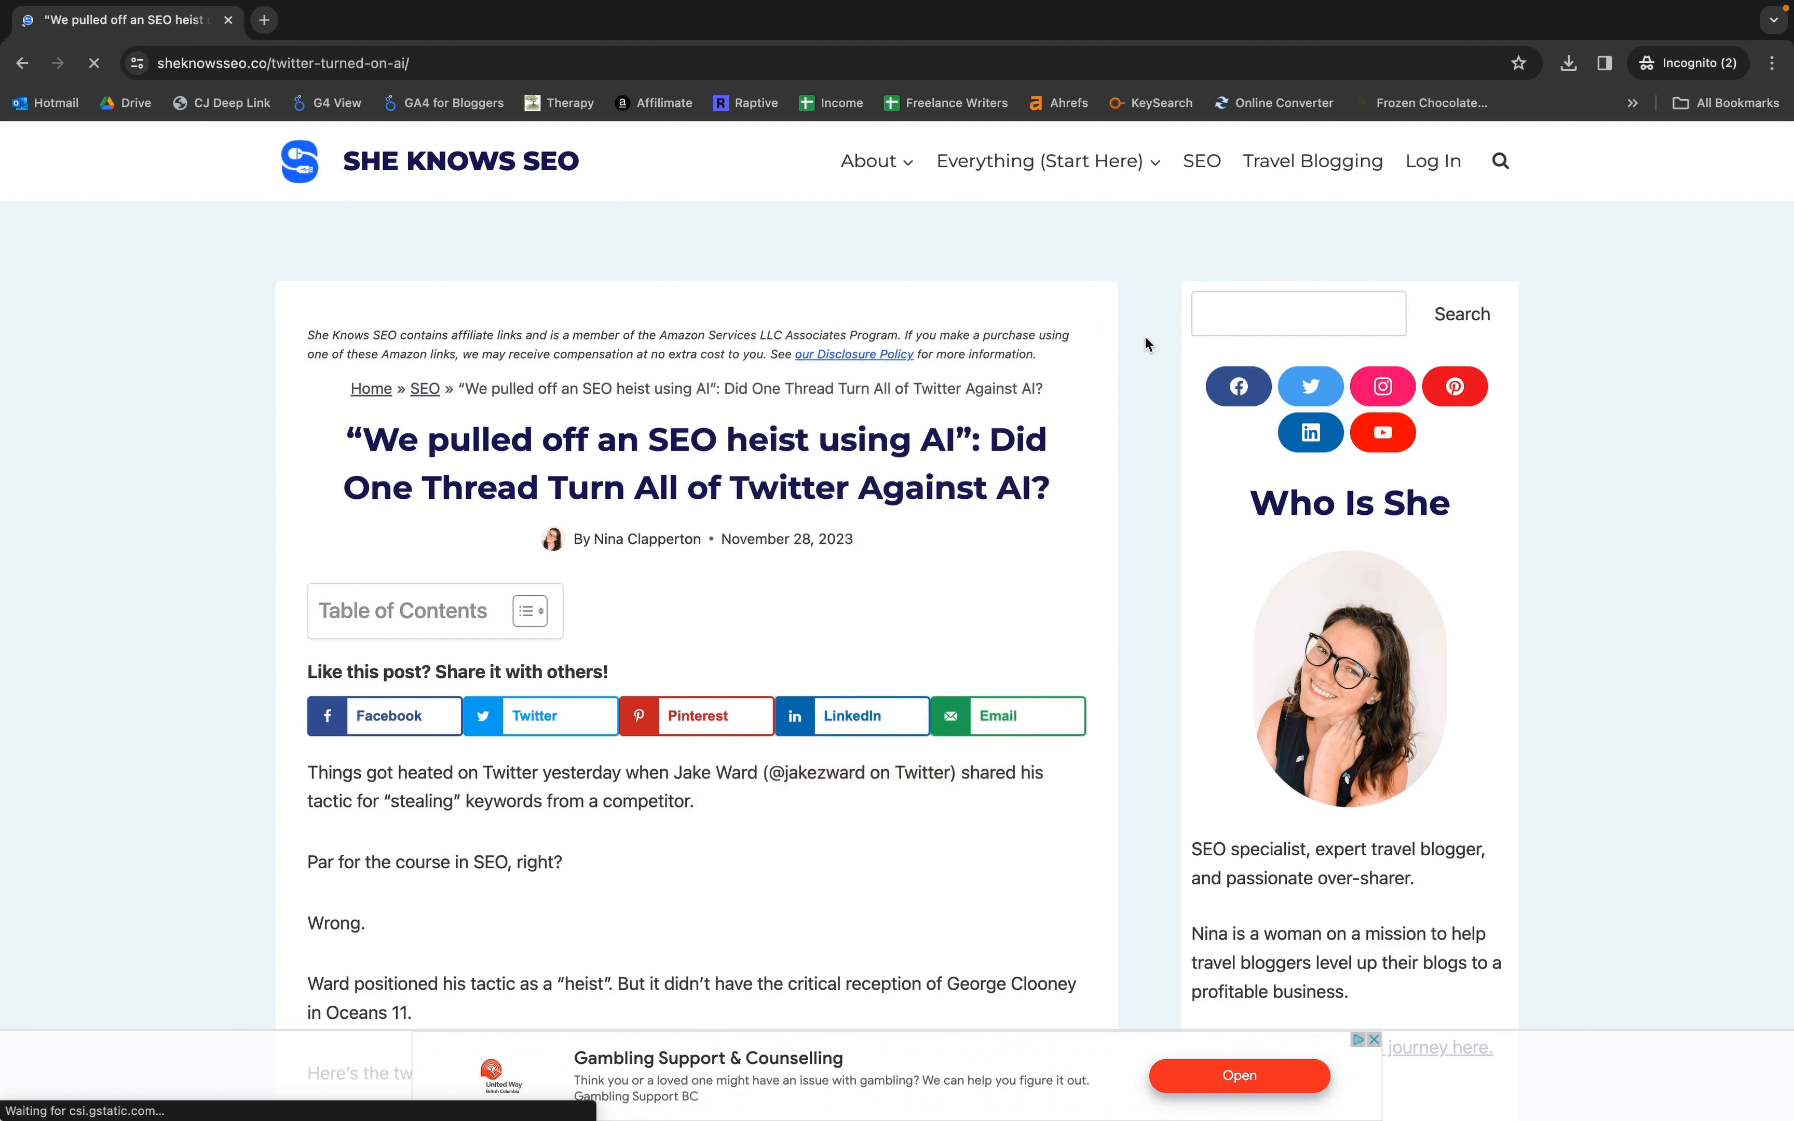
pyautogui.scroll(-1, 1145, 345)
pyautogui.scroll(1, 1146, 345)
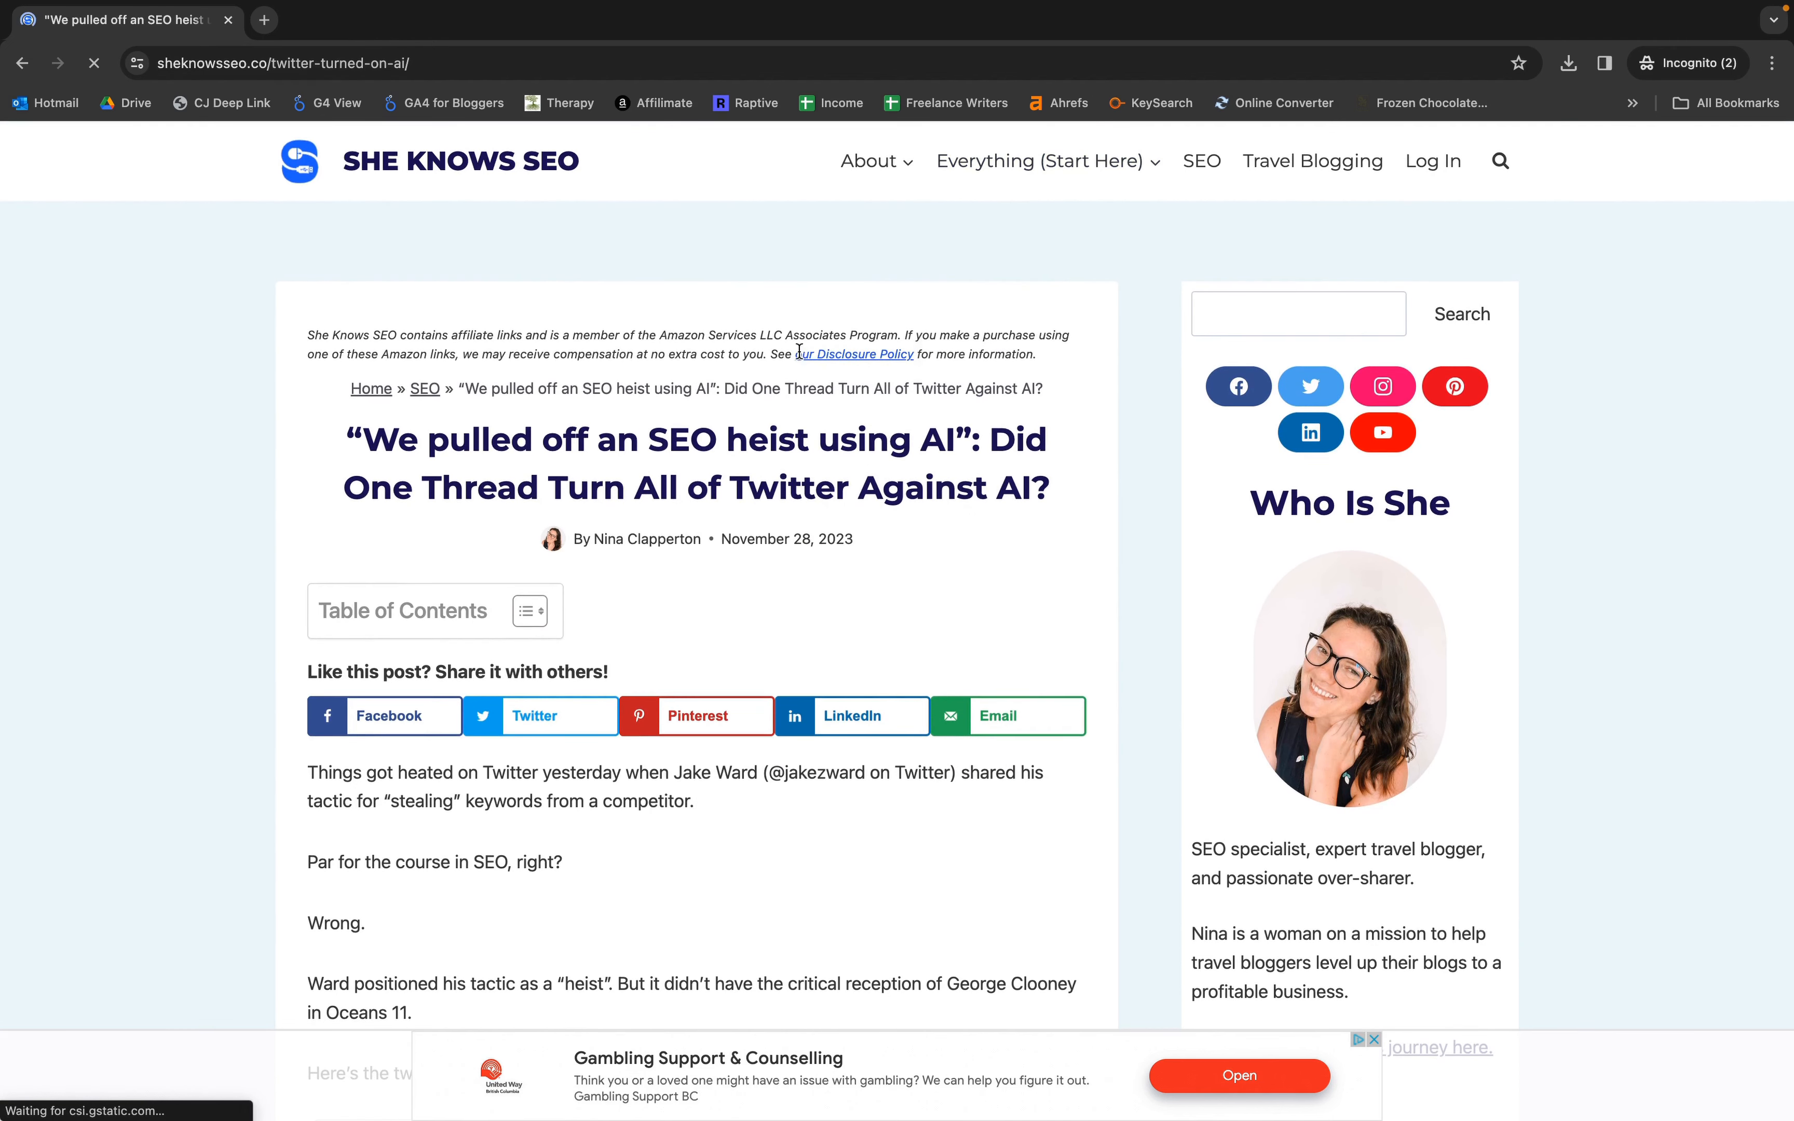
pyautogui.scroll(-3, 1082, 411)
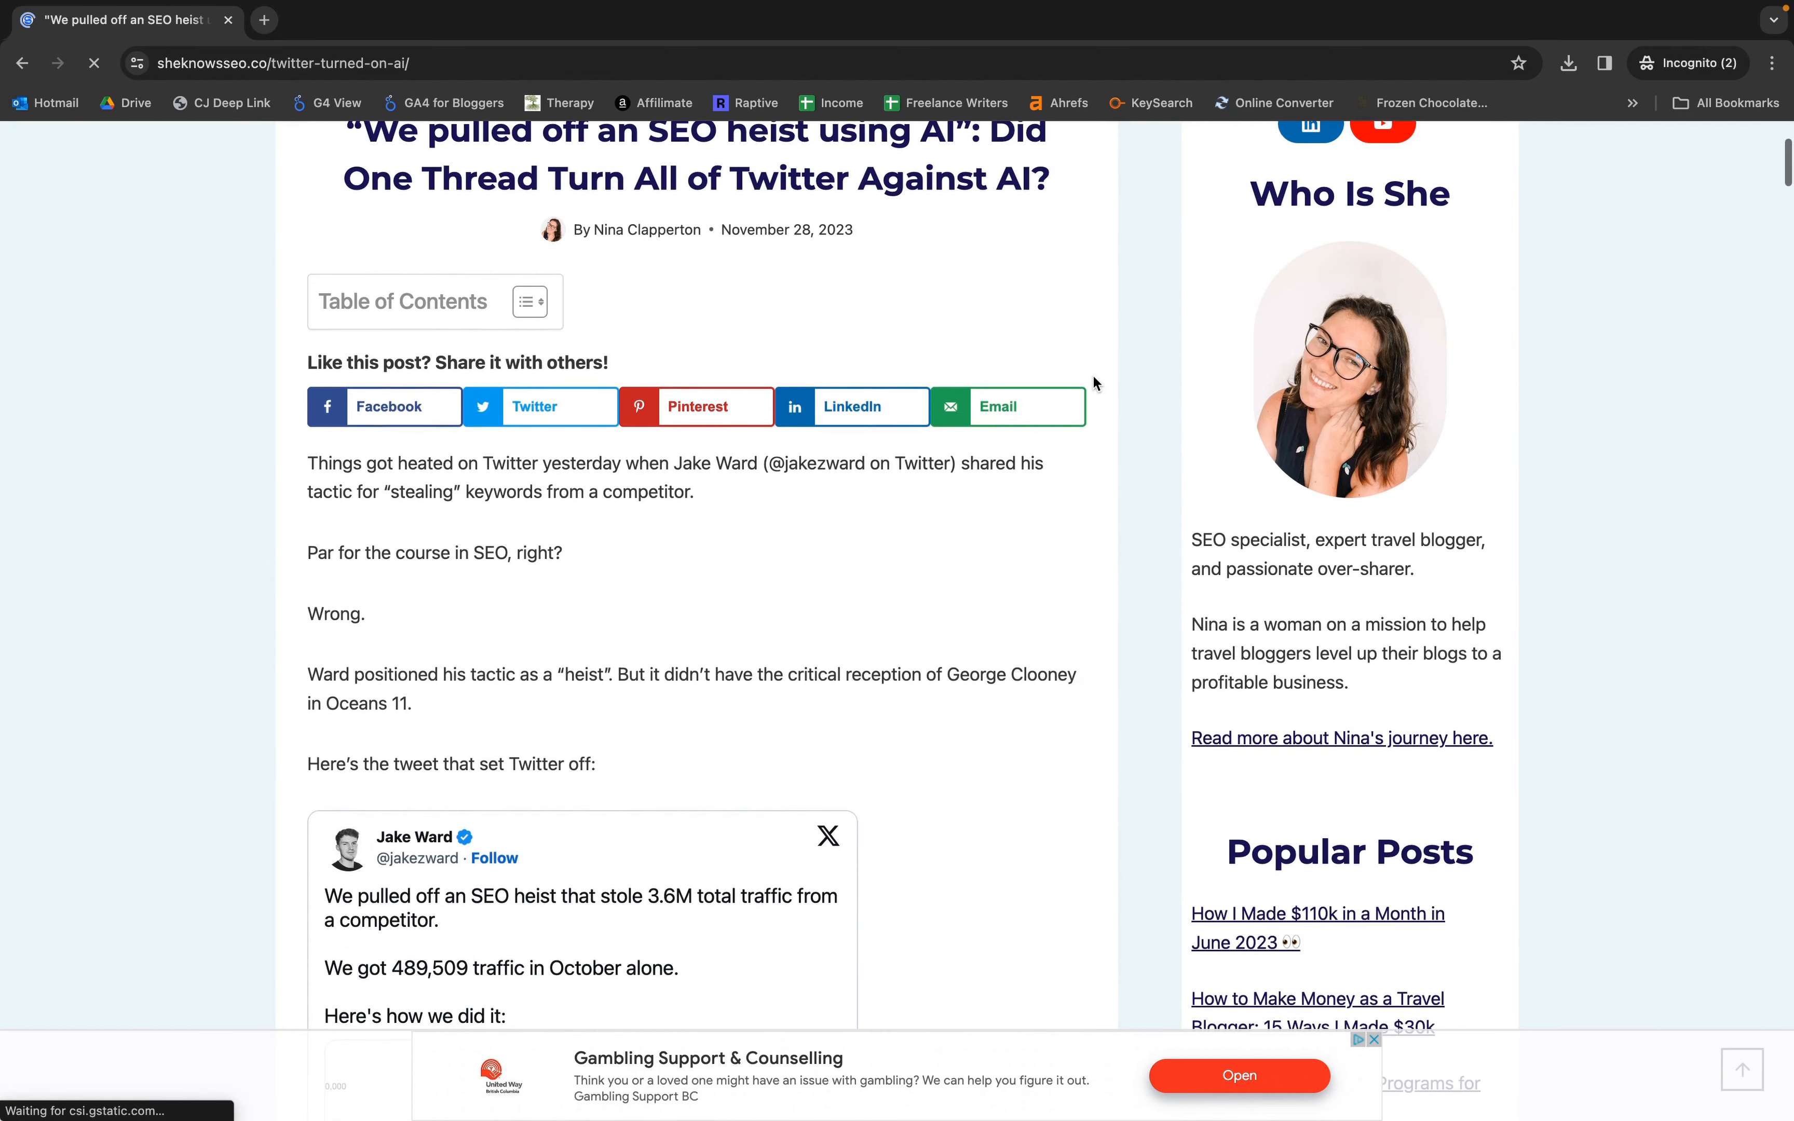
pyautogui.scroll(3, 1093, 378)
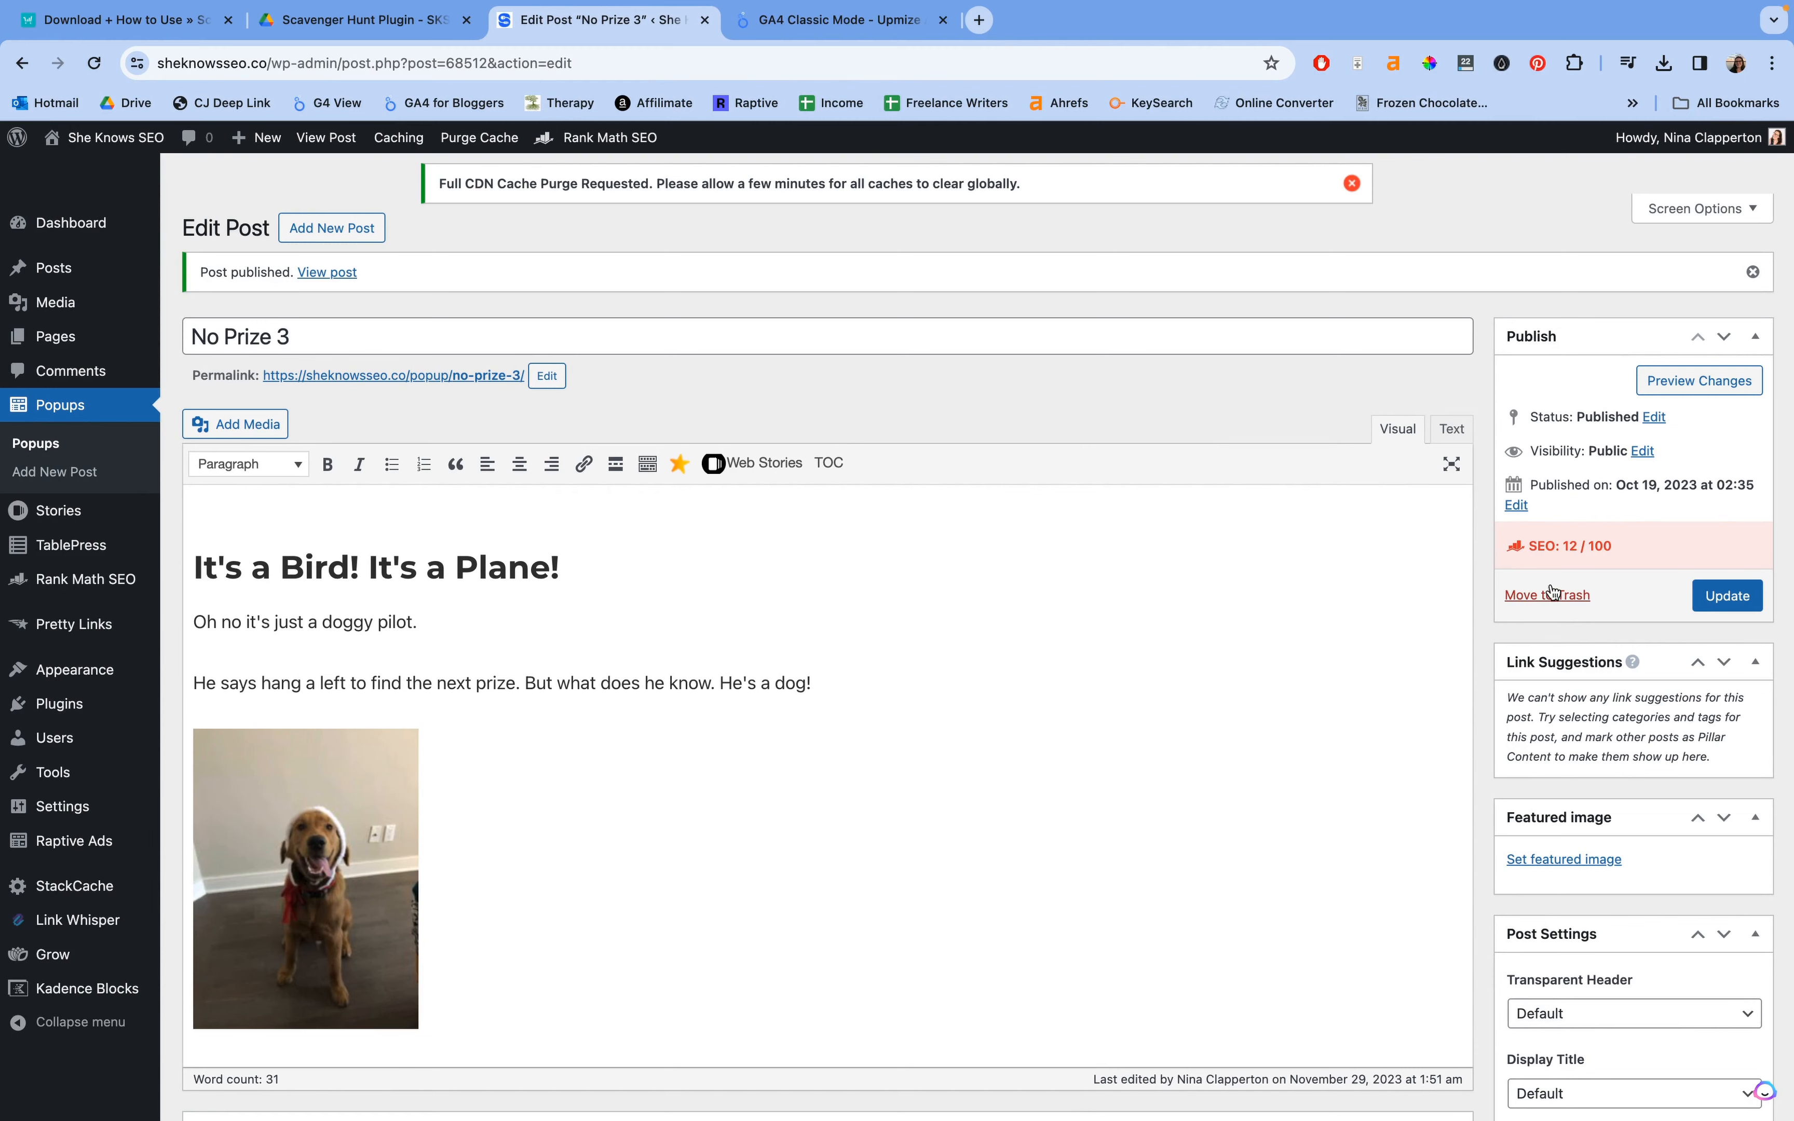
# Step: Switch back to the No Prize 3 popup's editor, set its status to Draft and update the post
pyautogui.scroll(-2, 1599, 474)
pyautogui.scroll(2, 1599, 468)
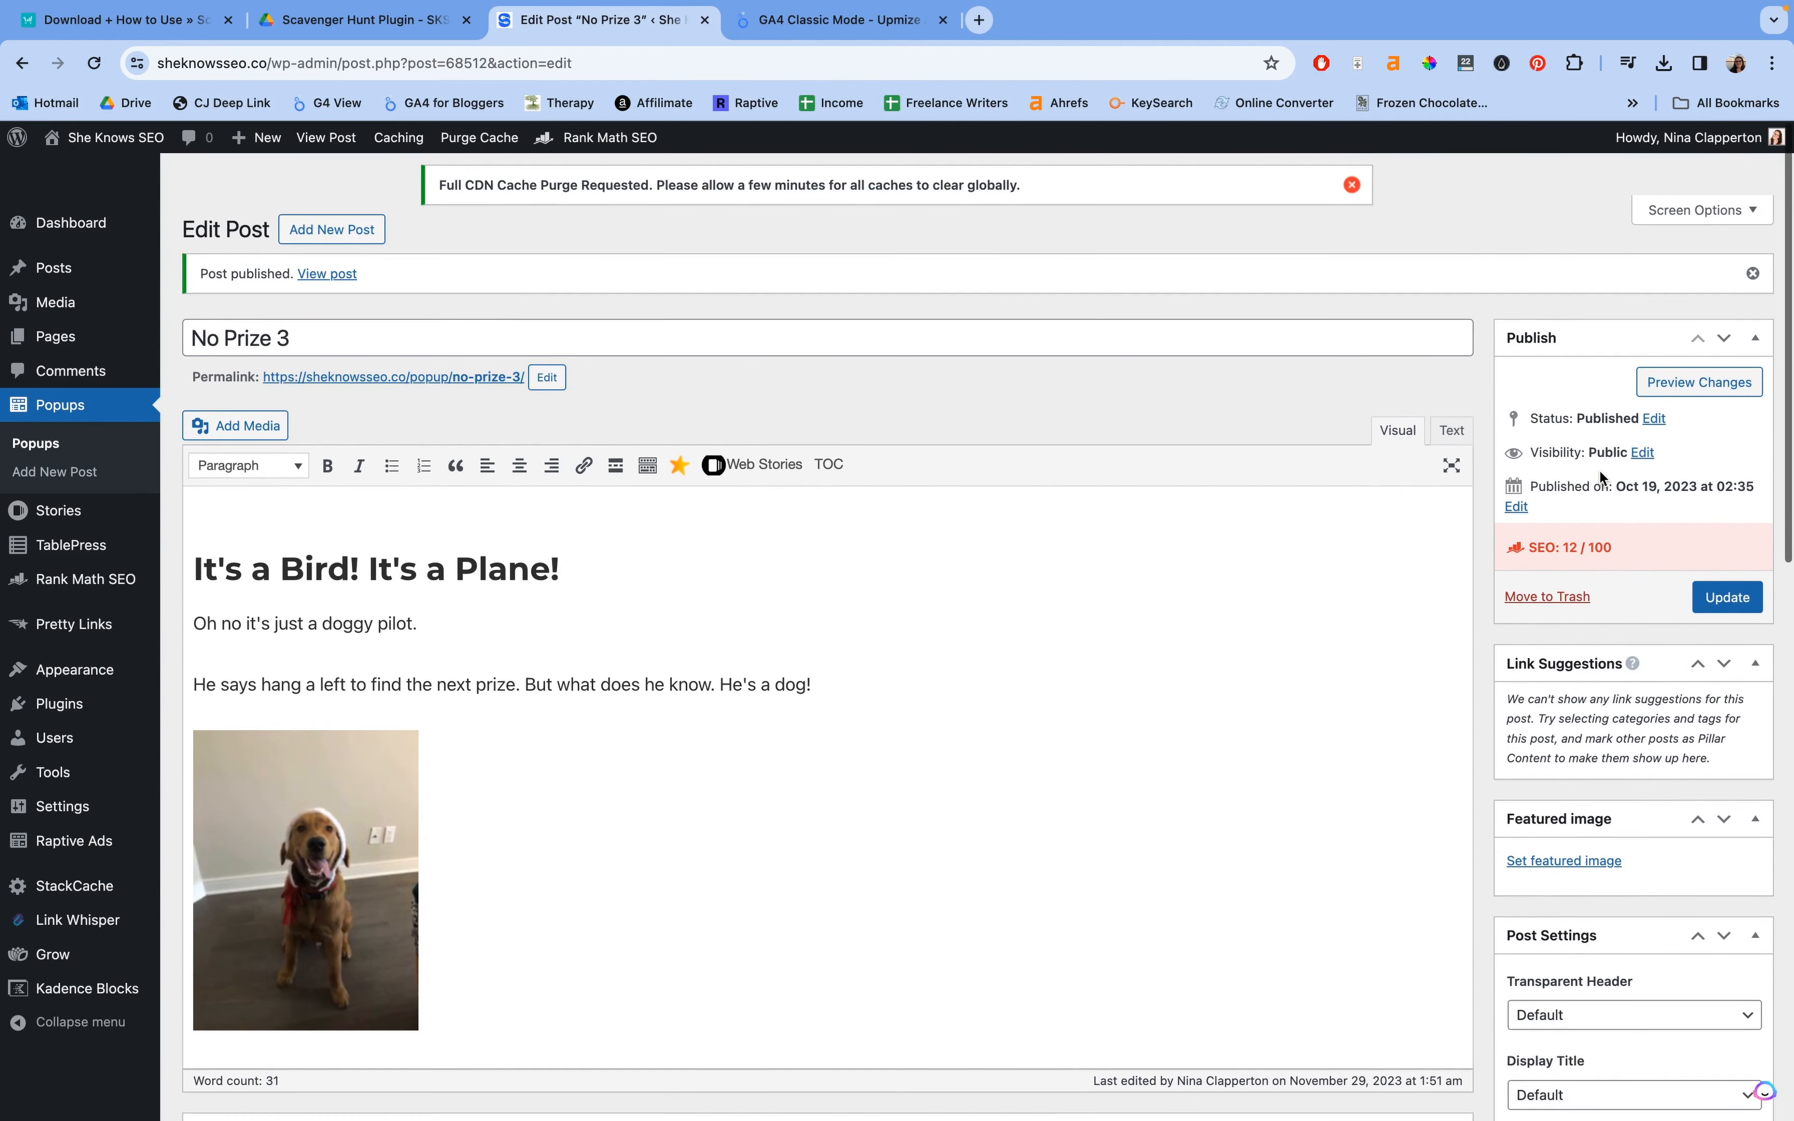
pyautogui.click(1645, 452)
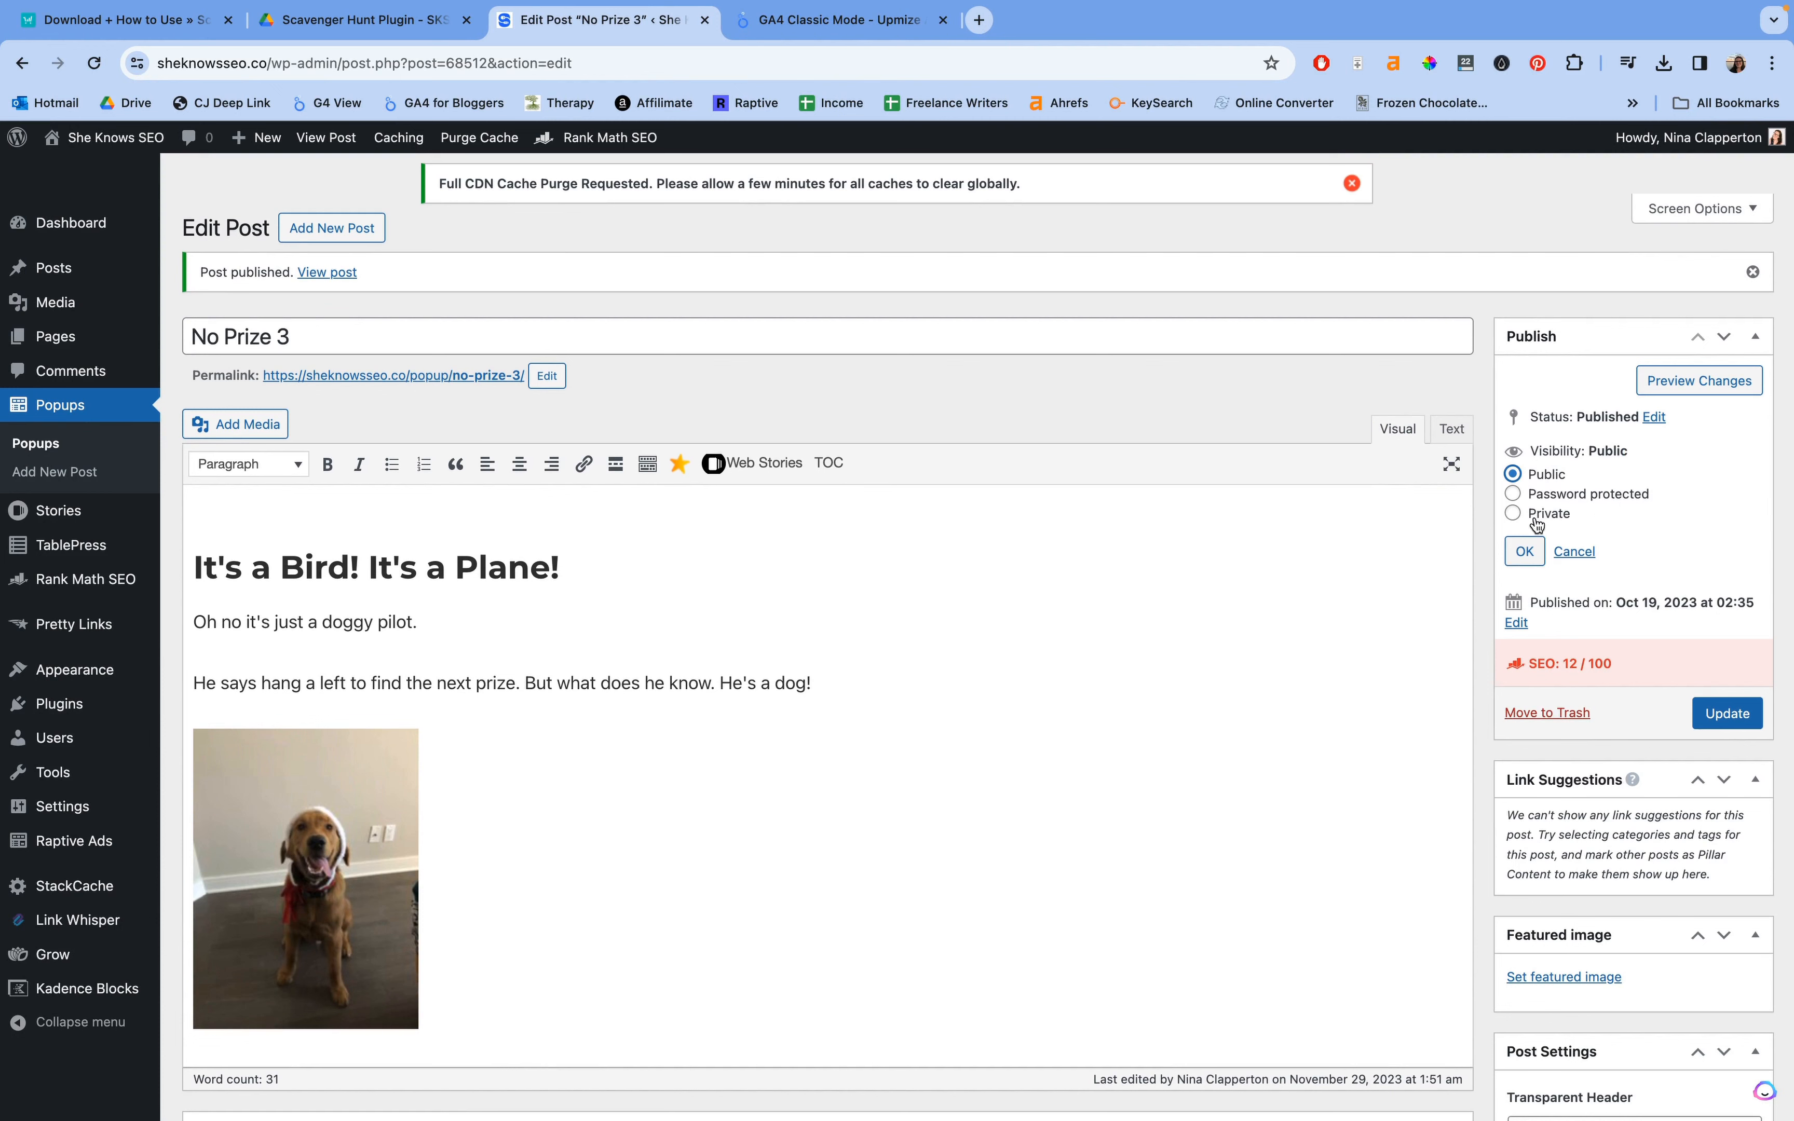
pyautogui.click(1656, 418)
pyautogui.click(1624, 445)
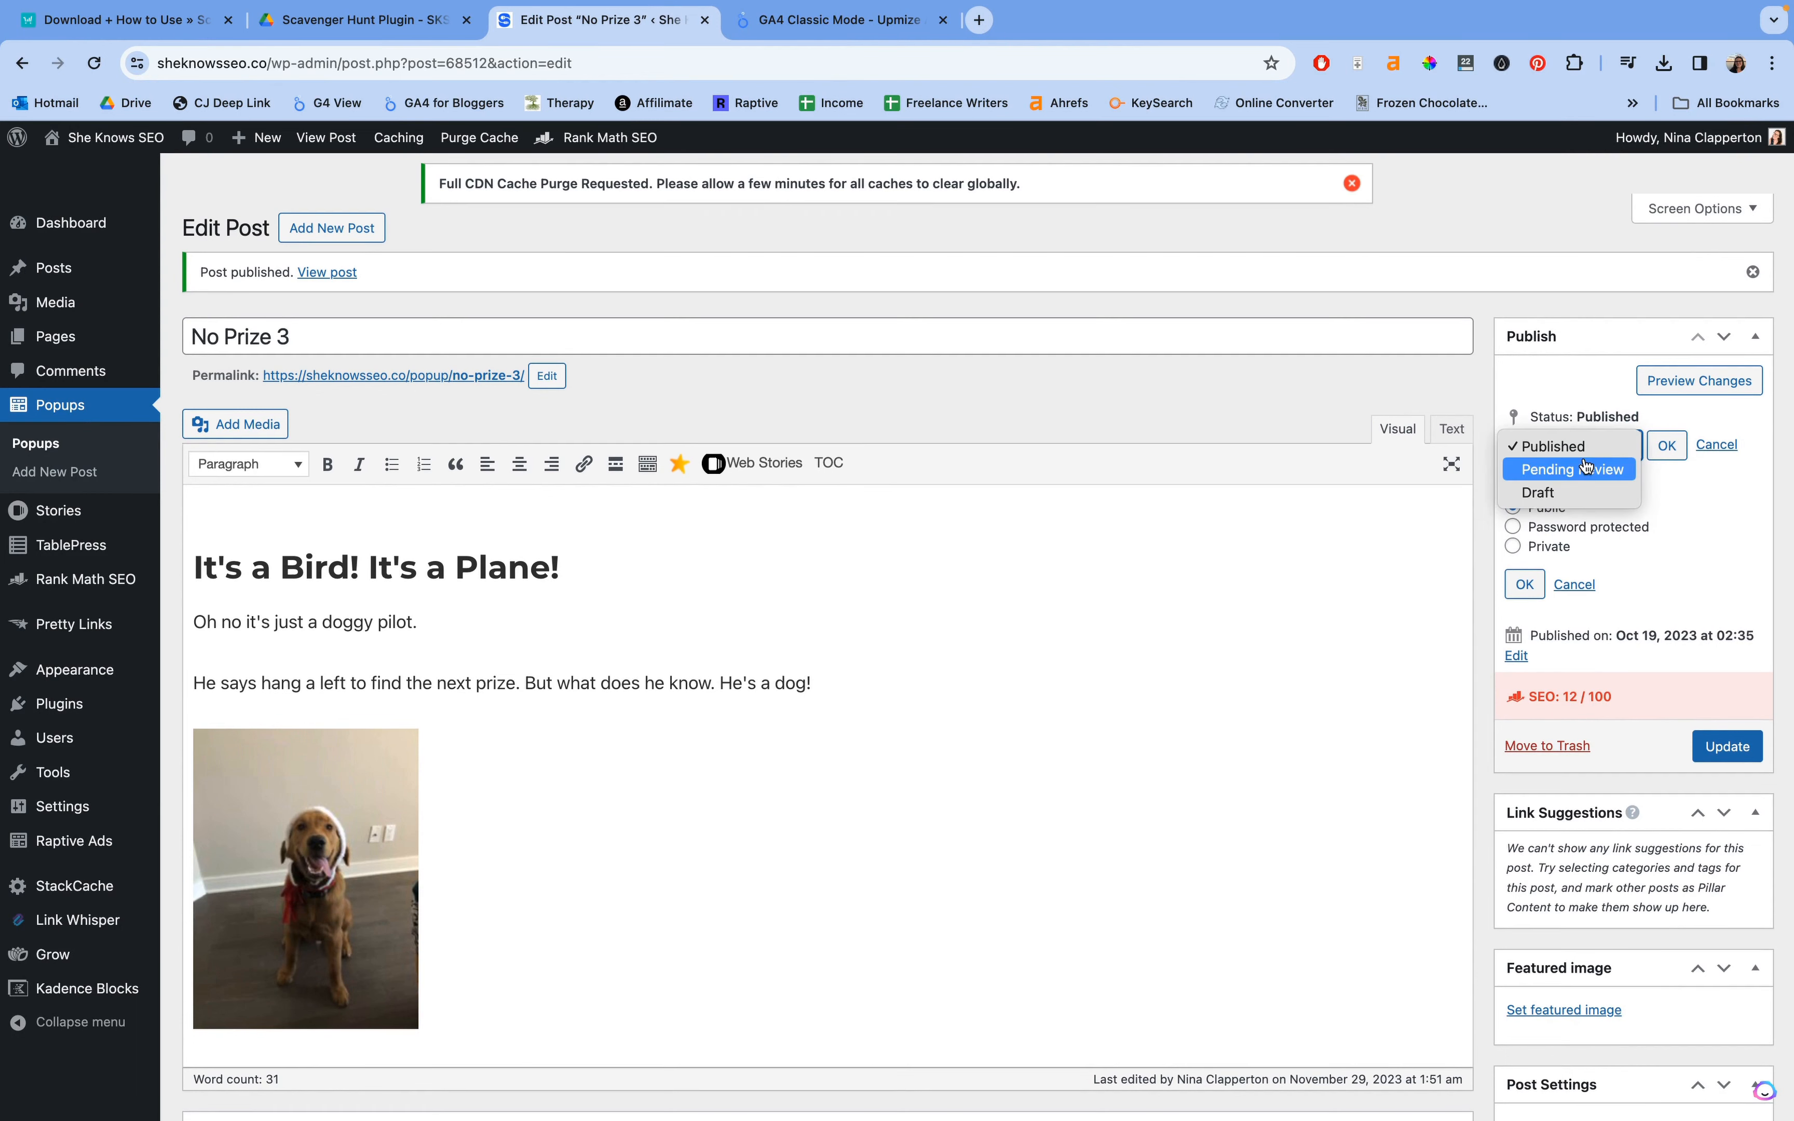
pyautogui.click(1557, 493)
pyautogui.click(1666, 445)
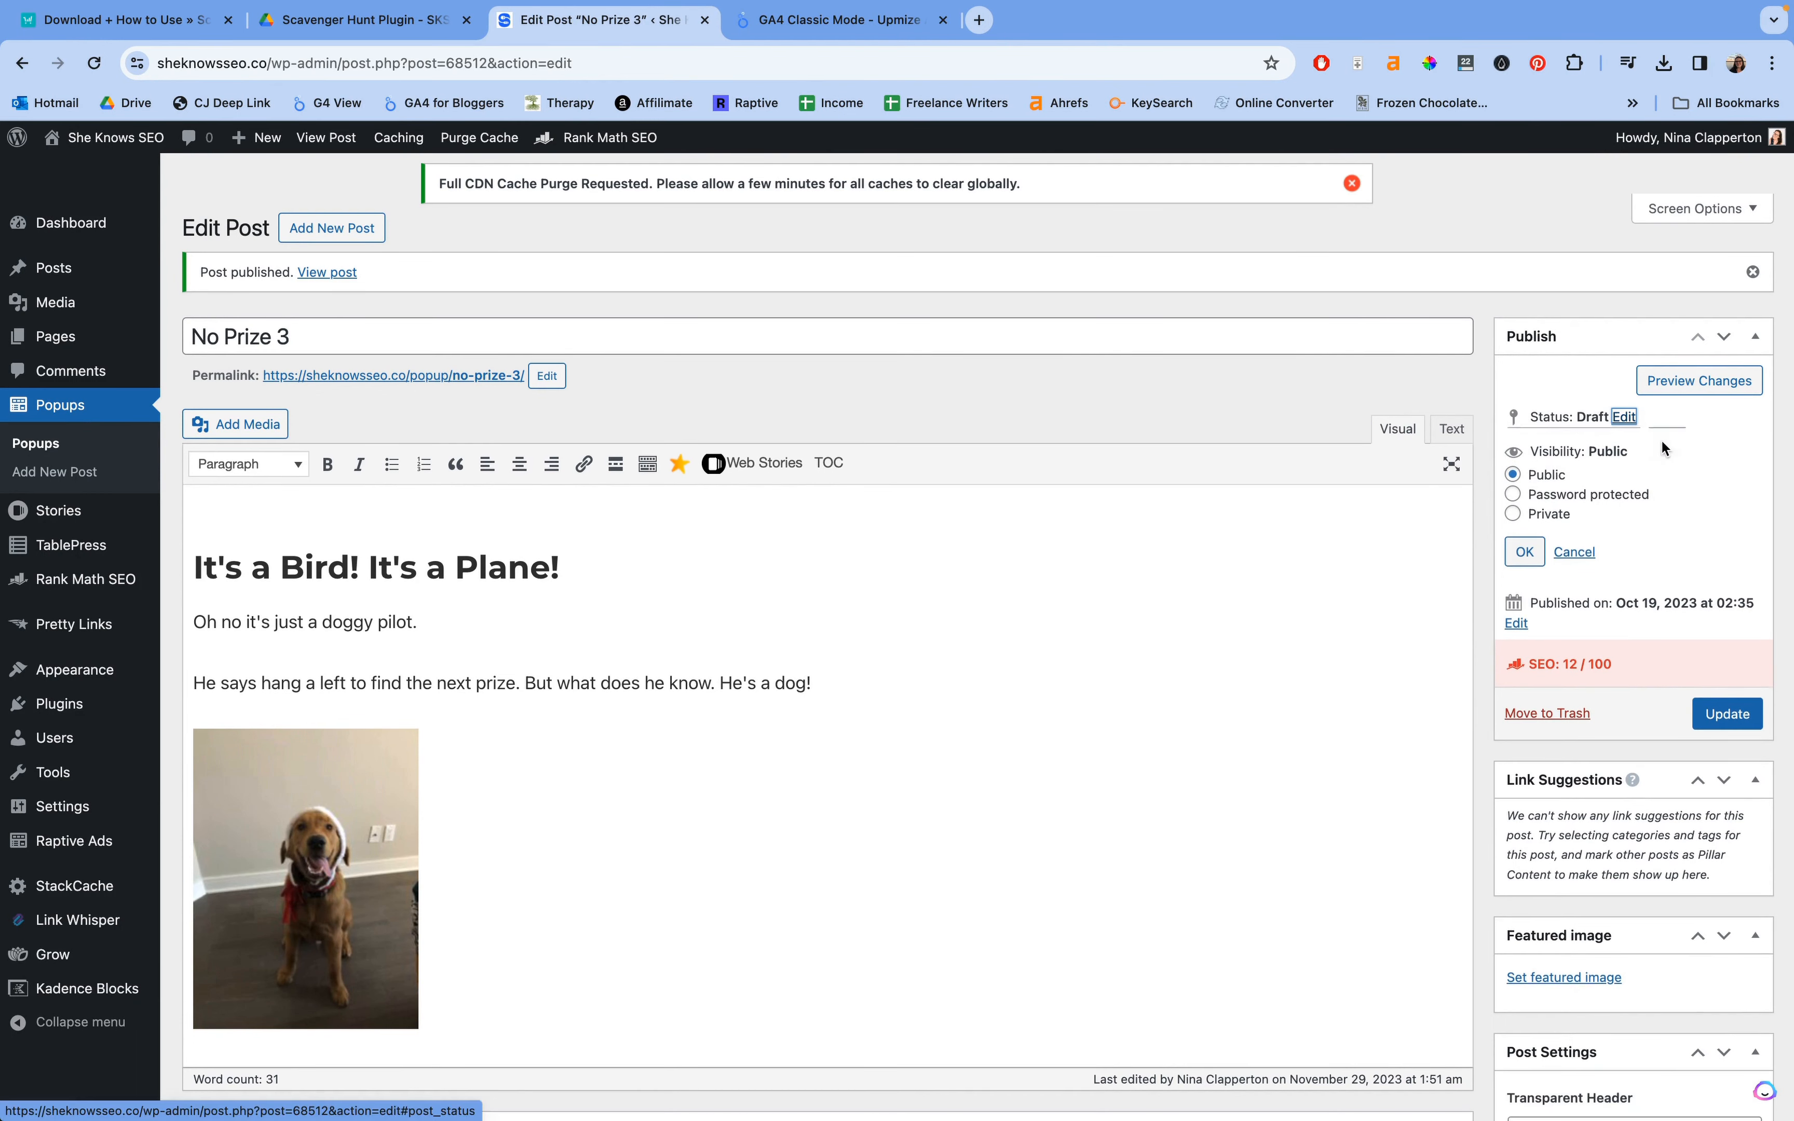
pyautogui.click(1727, 713)
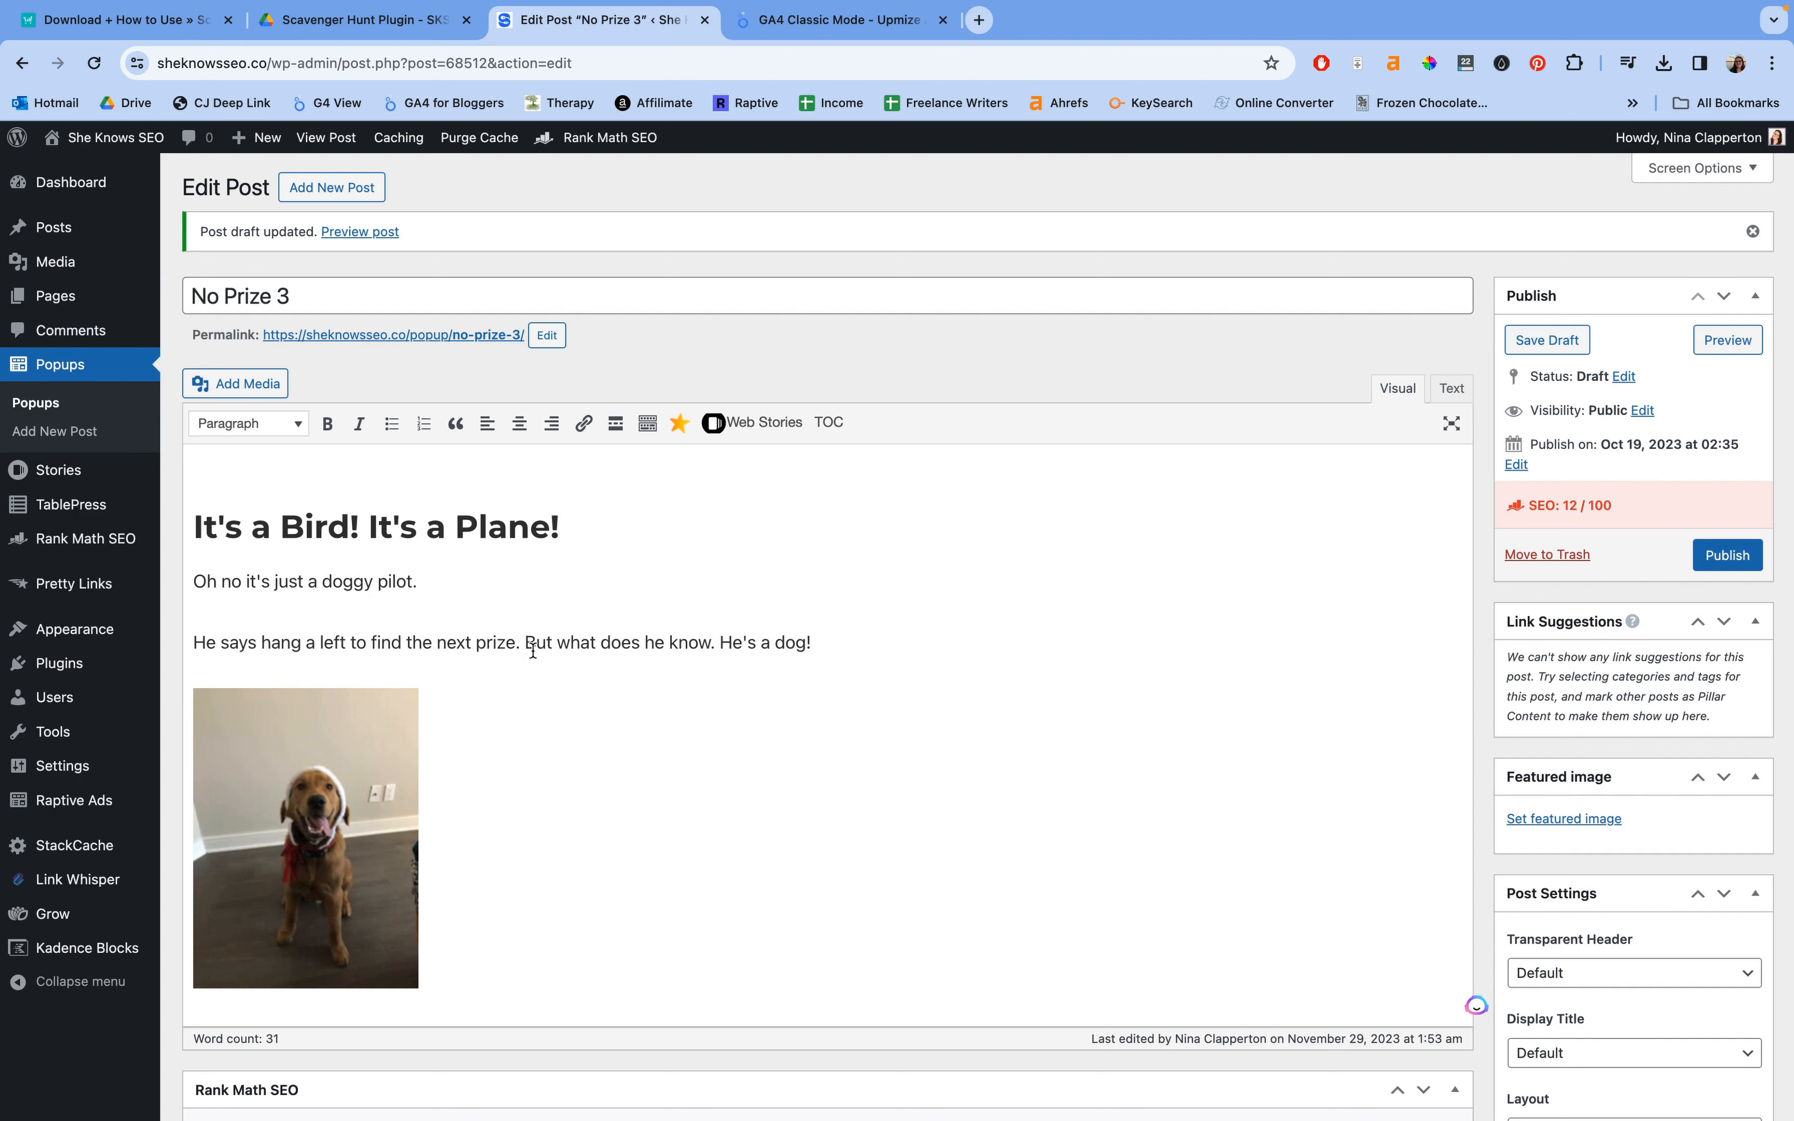
# Step: Return to the Scavenger Hunt Plugin course's Download + How to Use lesson
pyautogui.click(170, 29)
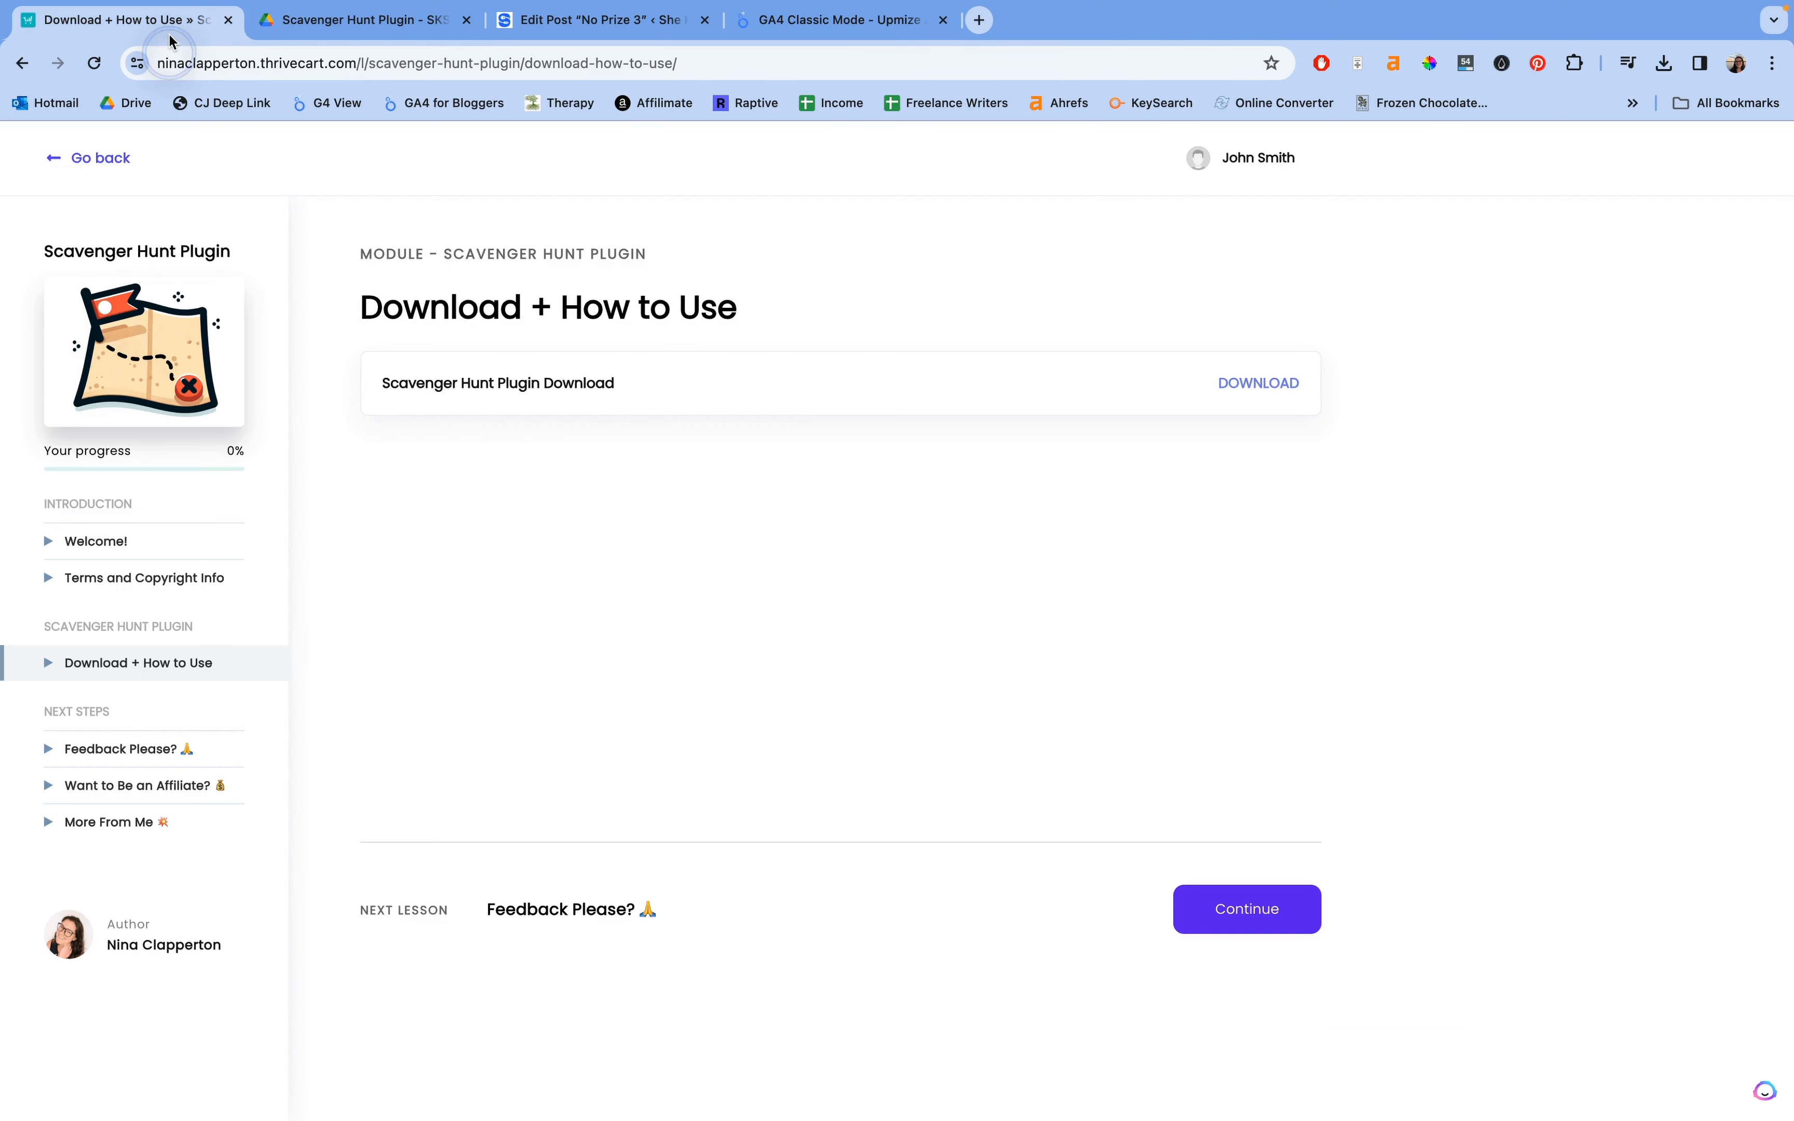